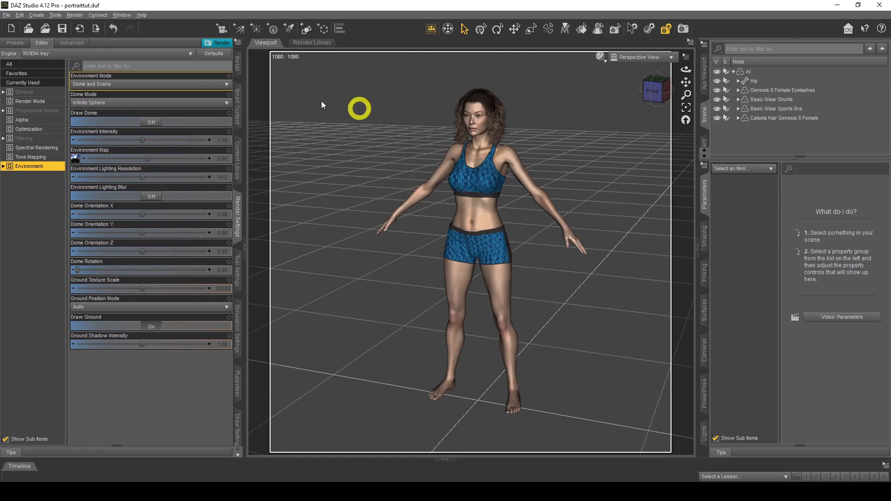
- Create a new camera that copies the active perspective view and look through it in the viewport
{"action": "left_click", "coordinate": [37, 15]}
{"action": "left_click", "coordinate": [54, 26]}
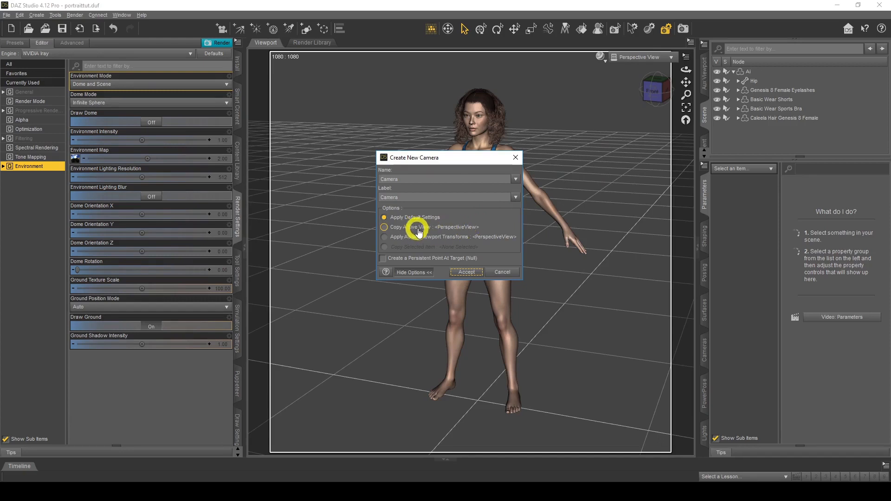
{"action": "left_click", "coordinate": [457, 228]}
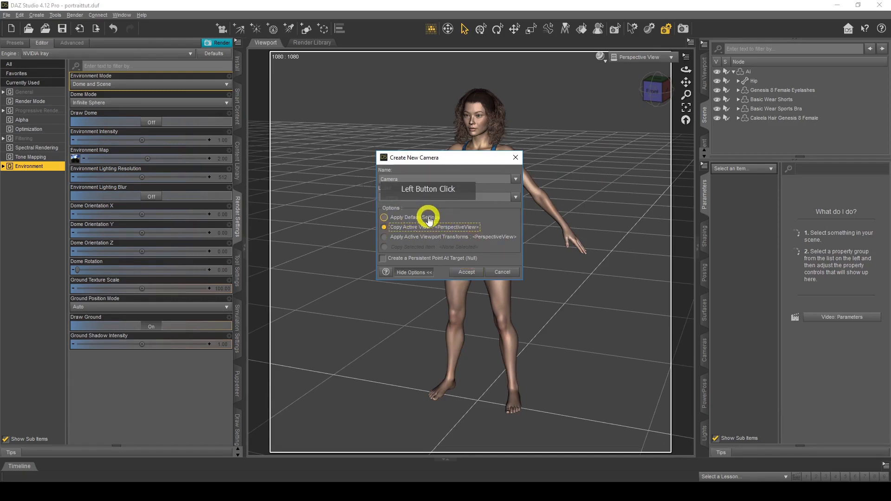
{"action": "left_click", "coordinate": [464, 272]}
{"action": "left_click", "coordinate": [649, 57]}
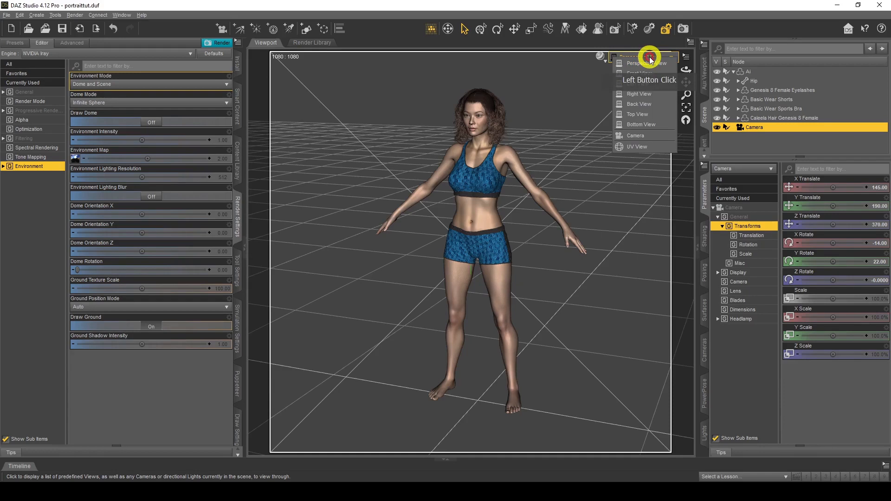
{"action": "left_click", "coordinate": [649, 134]}
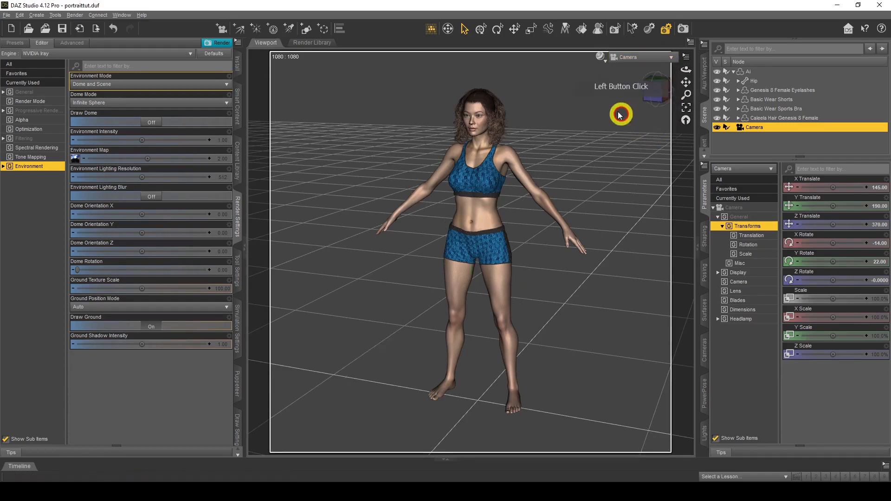
- Bring the camera in to a head-and-shoulders close-up of the female figure
{"action": "scroll", "coordinate": [603, 98], "scroll_direction": "up", "scroll_amount": 5}
{"action": "left_click_drag", "start_coordinate": [684, 79], "coordinate": [563, 117]}
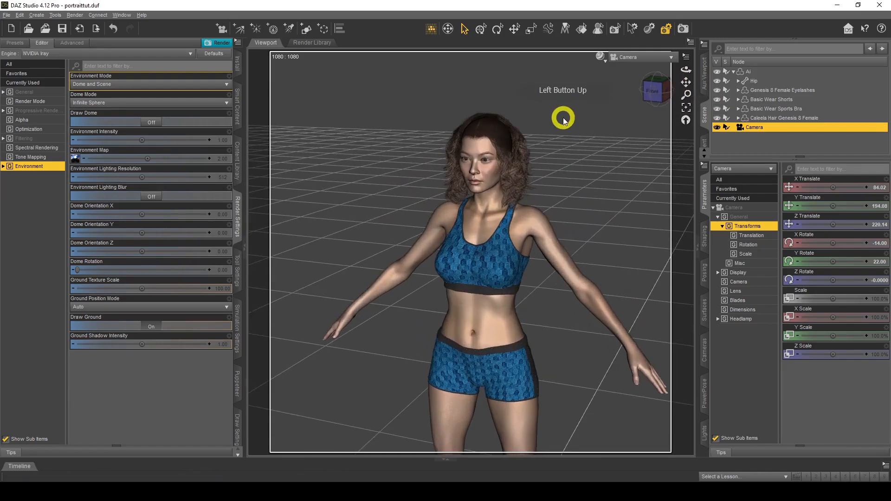
{"action": "scroll", "coordinate": [563, 118], "scroll_direction": "up", "scroll_amount": 4}
{"action": "left_click_drag", "start_coordinate": [684, 79], "coordinate": [590, 76]}
{"action": "scroll", "coordinate": [590, 75], "scroll_direction": "up", "scroll_amount": 5}
{"action": "mouse_move", "coordinate": [690, 82]}
{"action": "left_mouse_down"}
{"action": "mouse_move", "coordinate": [686, 68]}
{"action": "mouse_move", "coordinate": [688, 79]}
{"action": "left_mouse_up"}
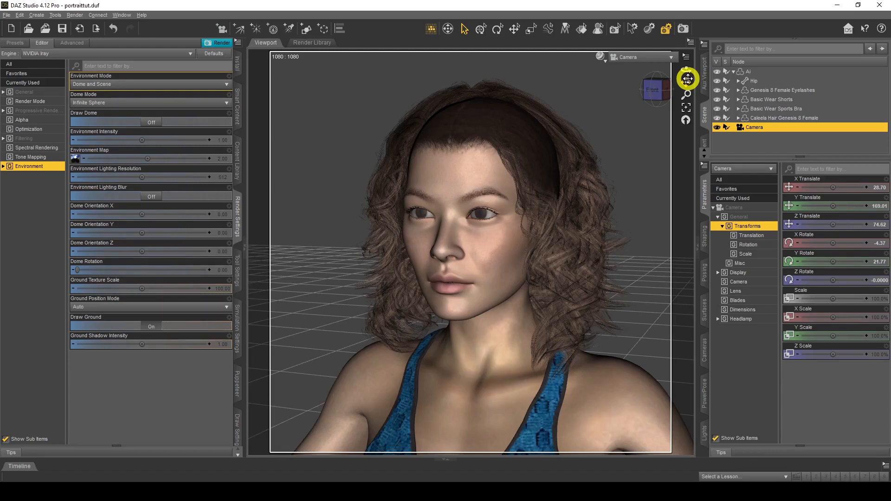
- Orbit the camera to a three-quarter angle on the face and shift the framing to centre the portrait
{"action": "left_click_drag", "start_coordinate": [686, 71], "coordinate": [685, 70]}
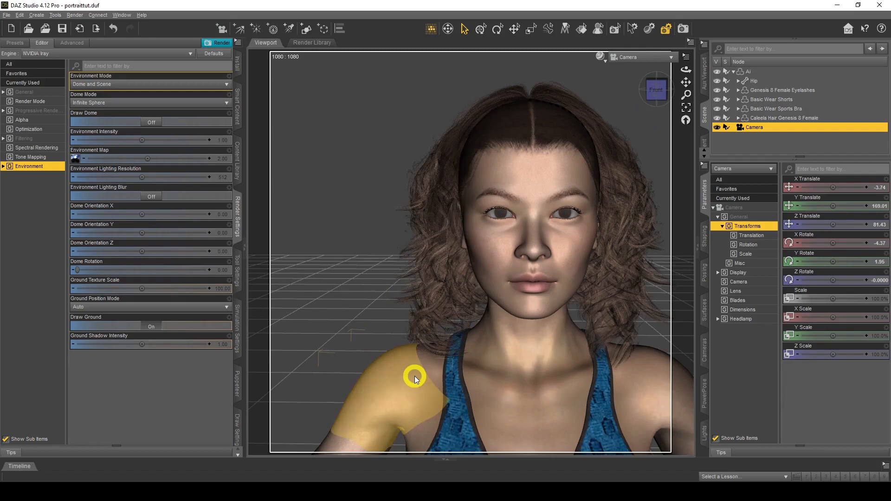
{"action": "left_click_drag", "start_coordinate": [686, 69], "coordinate": [685, 70]}
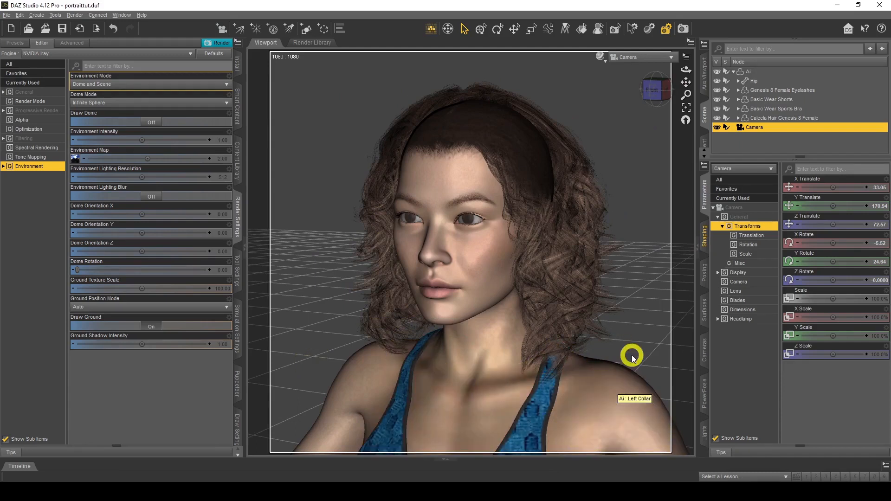
{"action": "left_click_drag", "start_coordinate": [684, 83], "coordinate": [685, 83]}
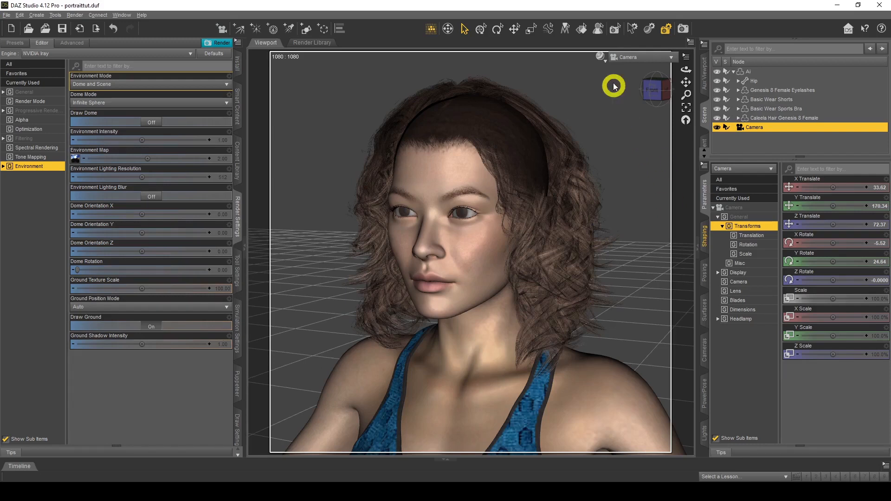
- Preview the camera view in NVIDIA Iray and remove the environment map from the render environment
{"action": "left_click", "coordinate": [601, 58]}
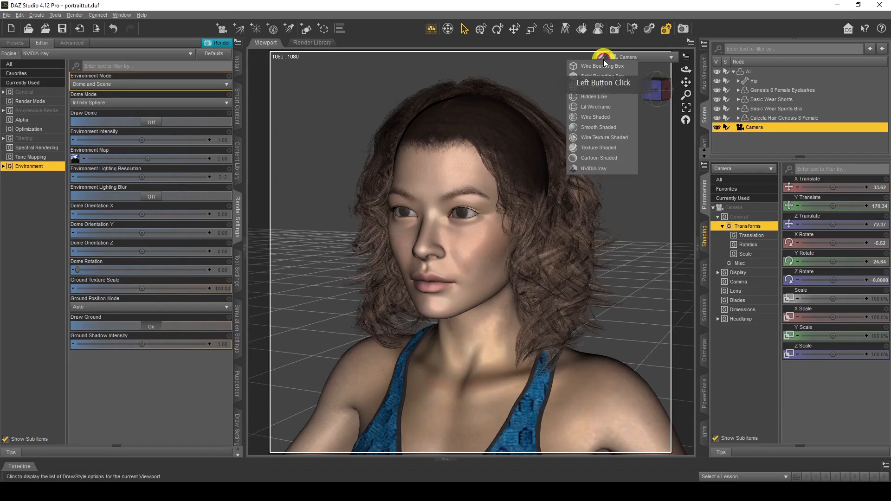
{"action": "left_click", "coordinate": [614, 167]}
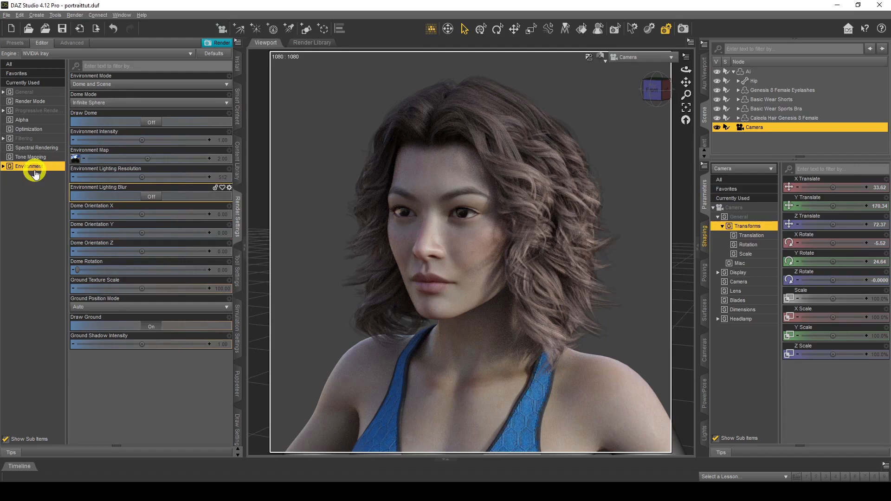
{"action": "left_click", "coordinate": [106, 89]}
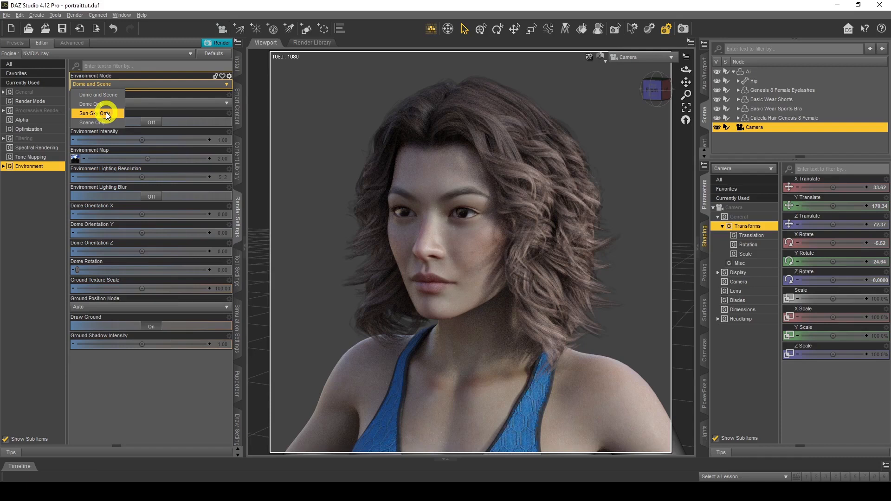
{"action": "left_click", "coordinate": [75, 158]}
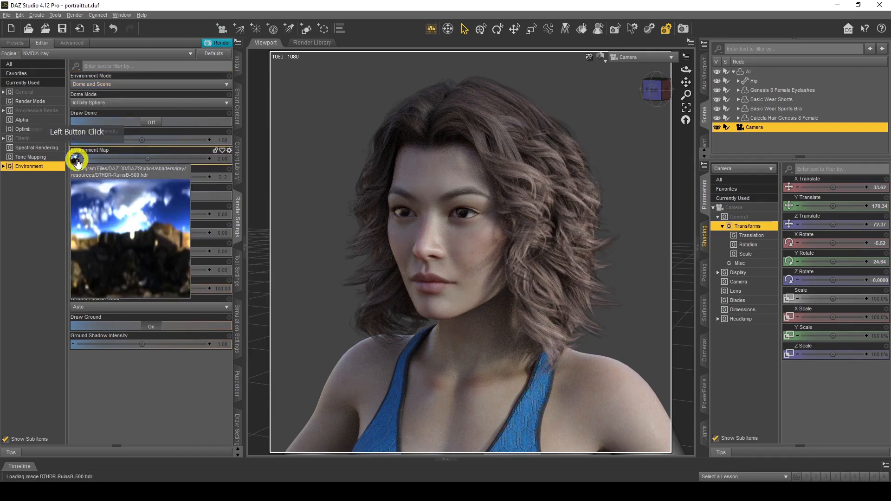
{"action": "left_click", "coordinate": [81, 169]}
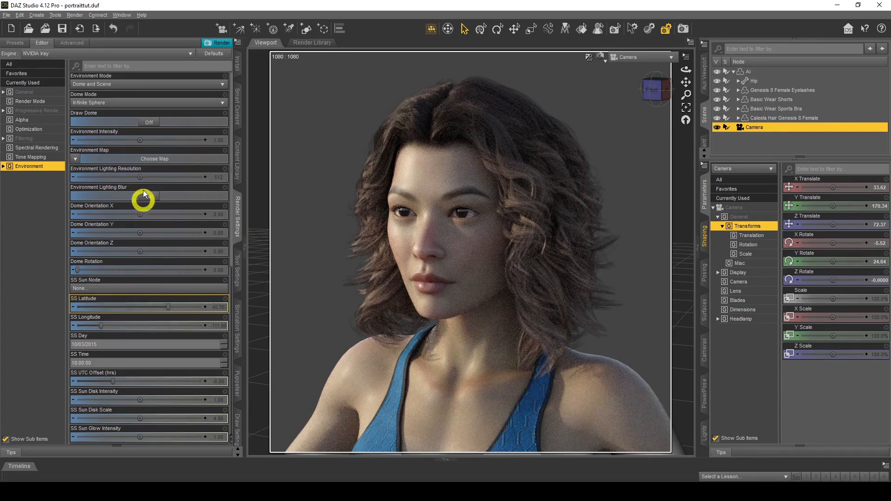
{"action": "left_click", "coordinate": [139, 85]}
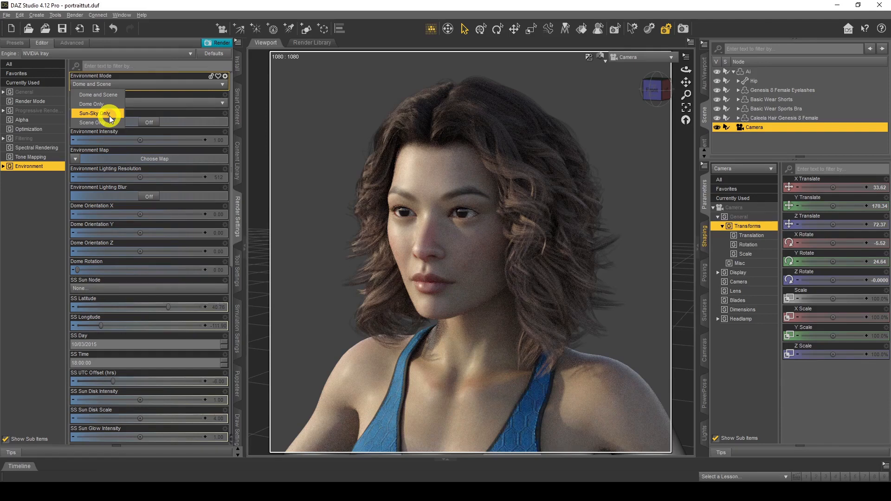
{"action": "left_click", "coordinate": [37, 233]}
{"action": "left_click", "coordinate": [37, 233]}
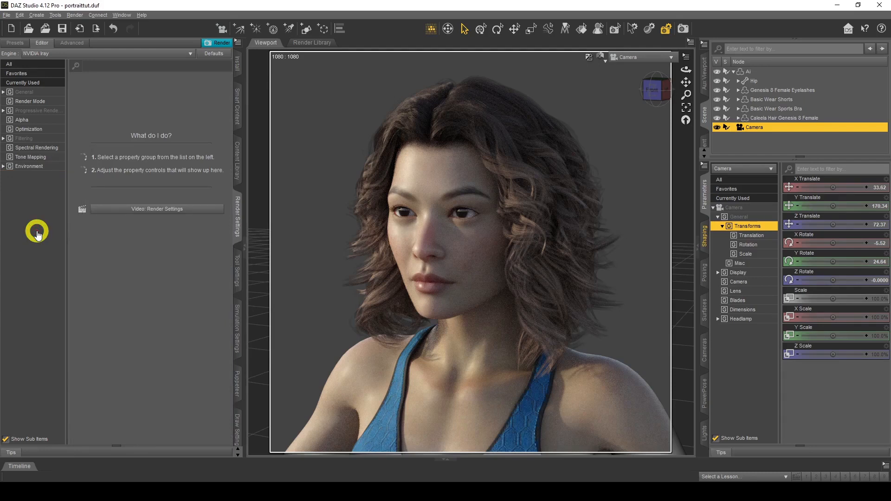
{"action": "left_click", "coordinate": [30, 166]}
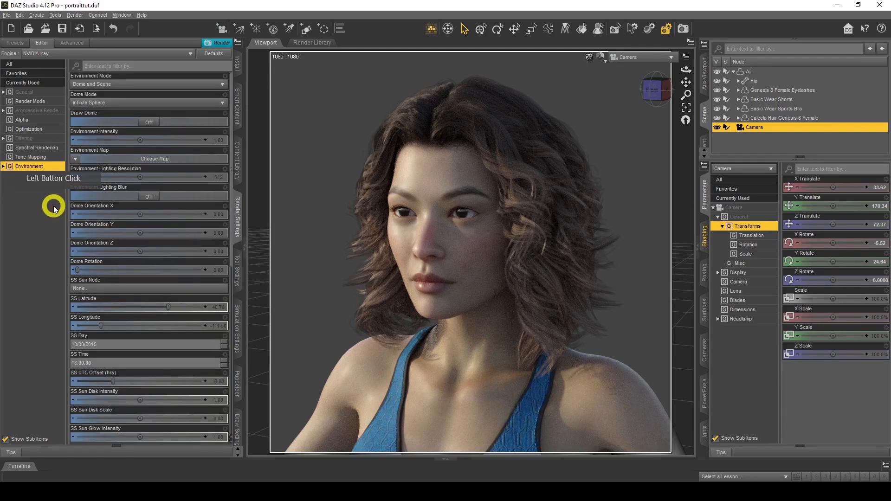
- Set the Sun-Sky time (SS Time) to 15:00:00 in the environment render settings
{"action": "mouse_move", "coordinate": [163, 328]}
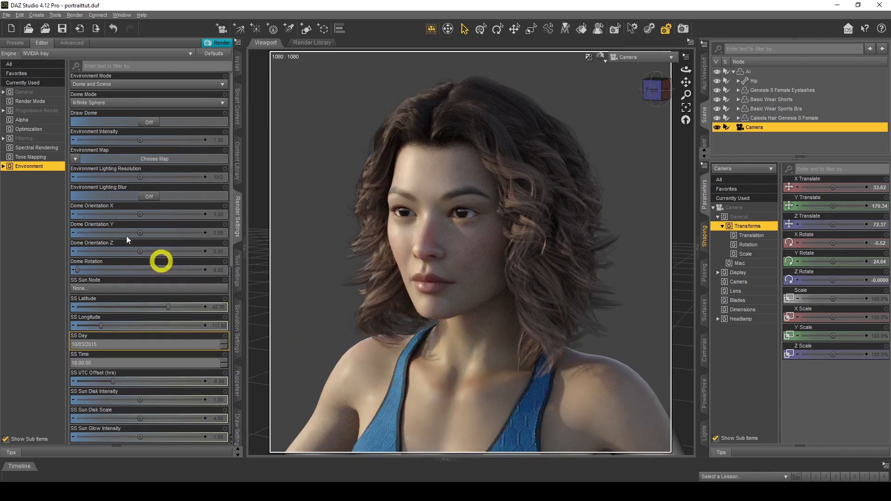
{"action": "scroll", "coordinate": [113, 232], "scroll_direction": "down", "scroll_amount": 3}
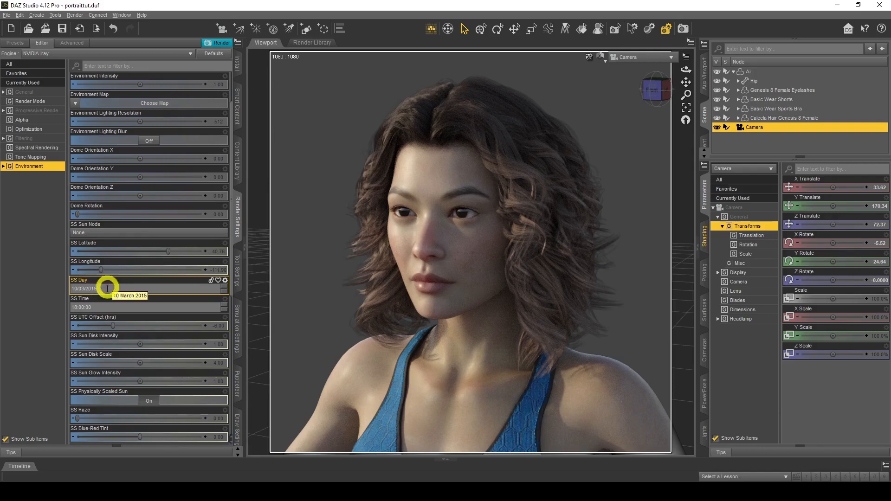
{"action": "left_click", "coordinate": [78, 307]}
{"action": "left_click", "coordinate": [225, 310]}
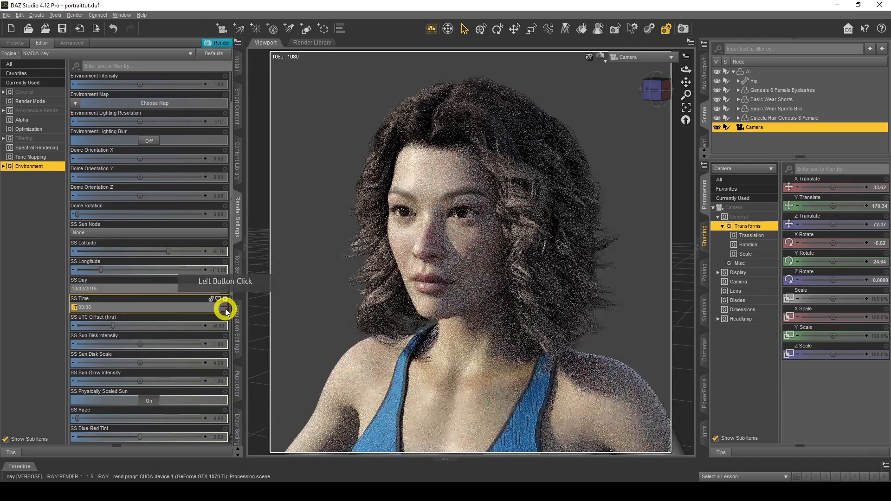
{"action": "left_click", "coordinate": [225, 309]}
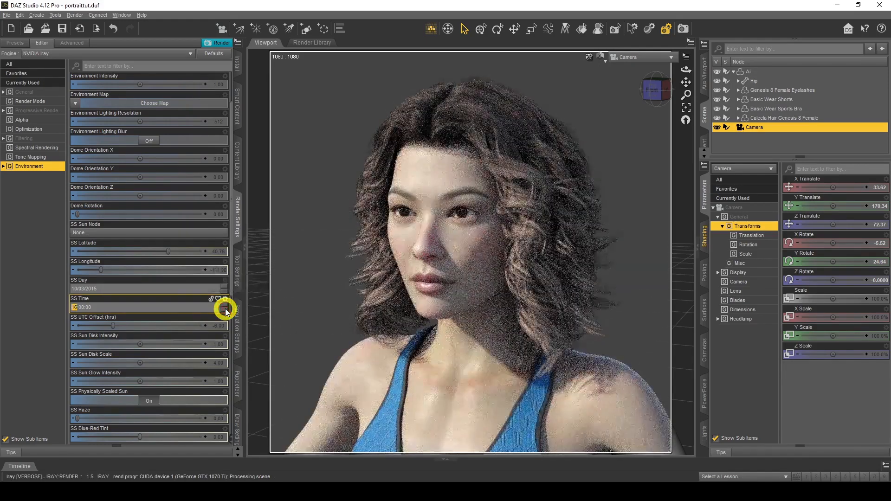
{"action": "left_click", "coordinate": [225, 309]}
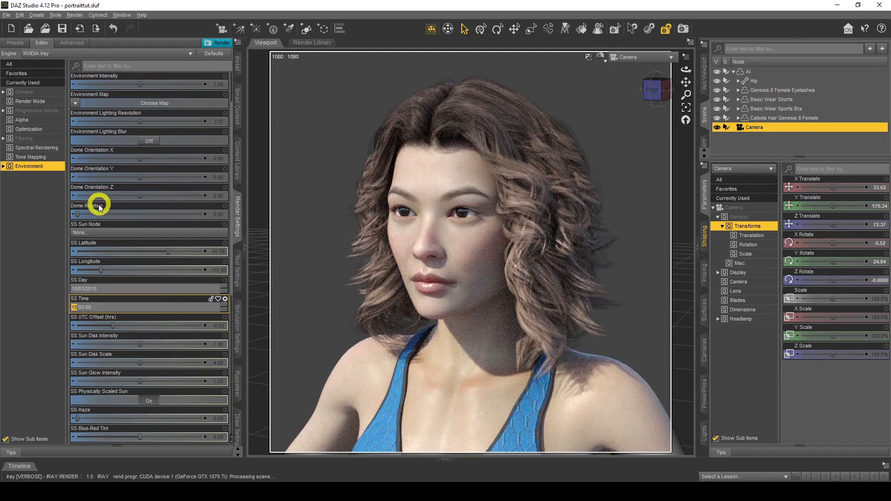
- Try Dome Rotation values of 45 and 180 to change the sunlight's direction on the figure
{"action": "left_click", "coordinate": [220, 216]}
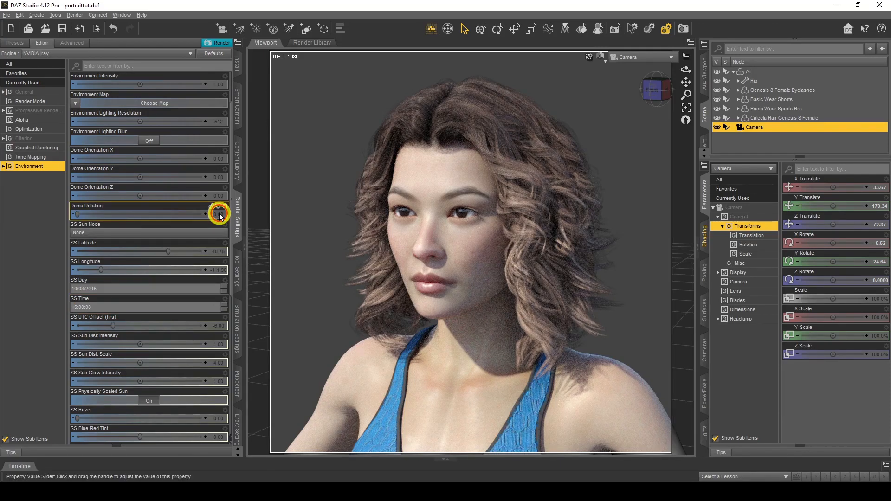
{"action": "left_click", "coordinate": [221, 215]}
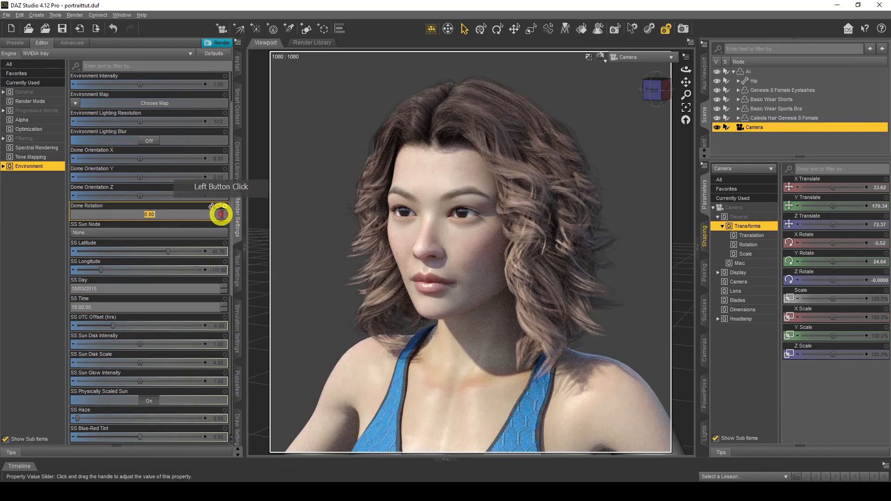
{"action": "type", "text": "45"}
{"action": "key", "text": "Return"}
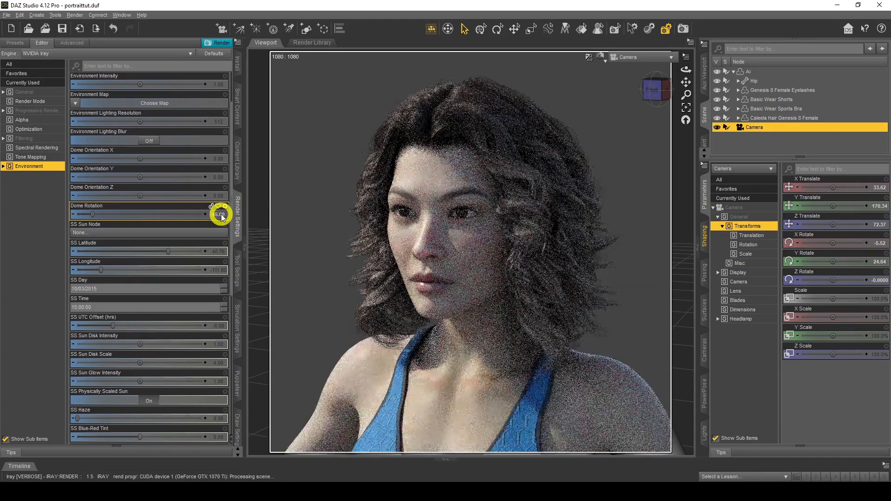
{"action": "left_click", "coordinate": [220, 215]}
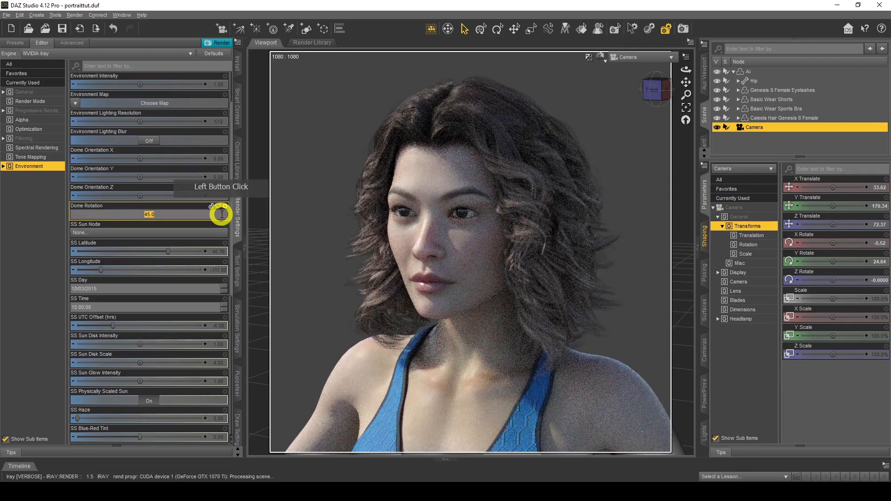
{"action": "type", "text": "4"}
{"action": "type", "text": "0"}
{"action": "key", "text": "Return"}
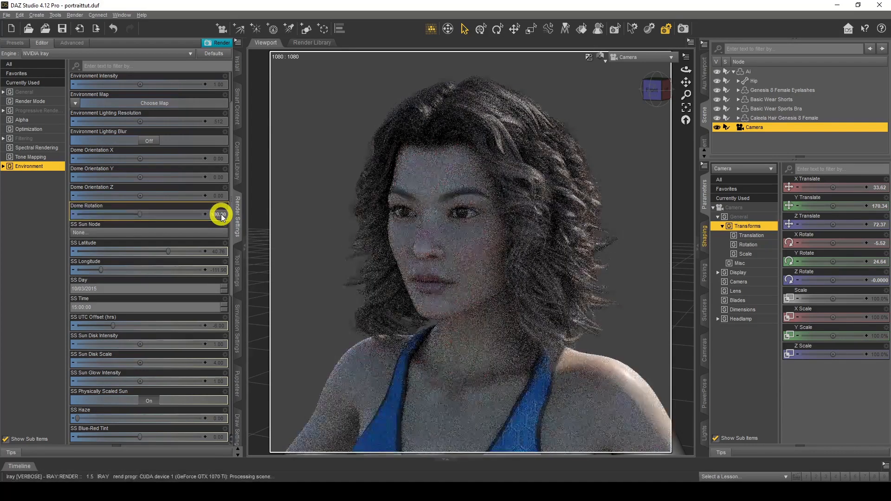
{"action": "key", "text": "Return"}
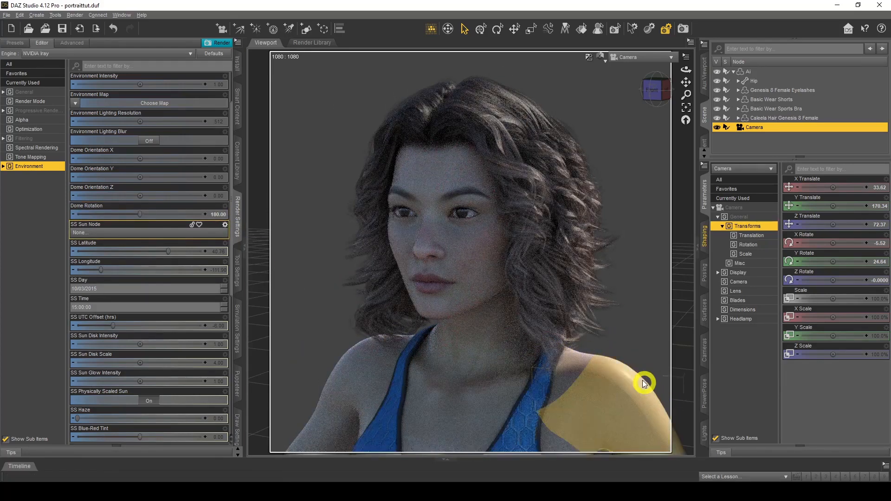
- Try Dome Rotation values of 200, 170 and 160 to compare the backlighting on the hair and shoulder
{"action": "left_click", "coordinate": [218, 214]}
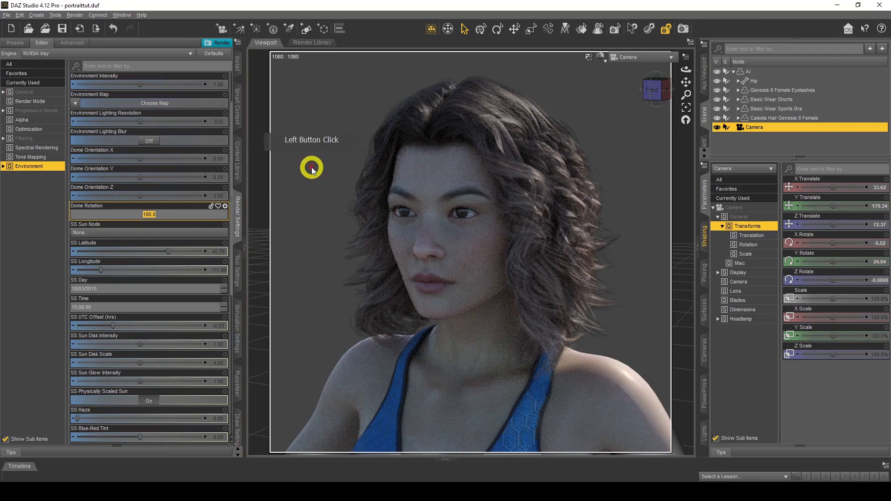
{"action": "type", "text": "200"}
{"action": "key", "text": "Return"}
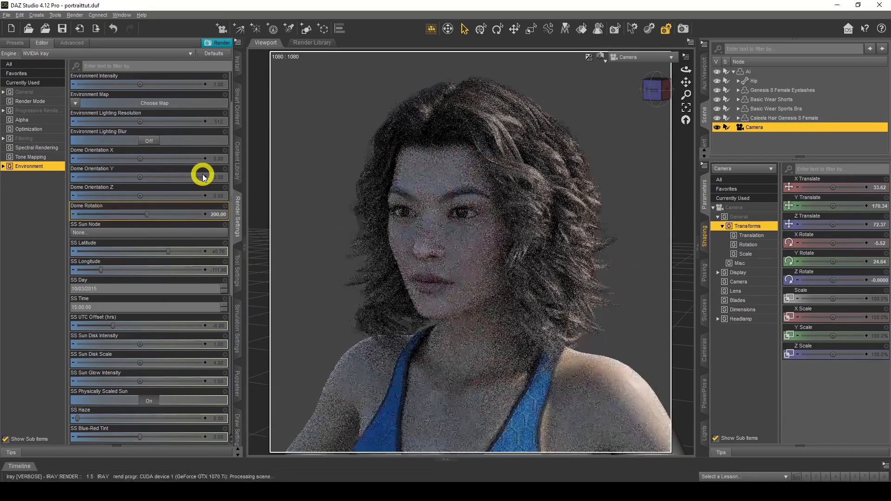
{"action": "left_click", "coordinate": [214, 214]}
{"action": "type", "text": "1"}
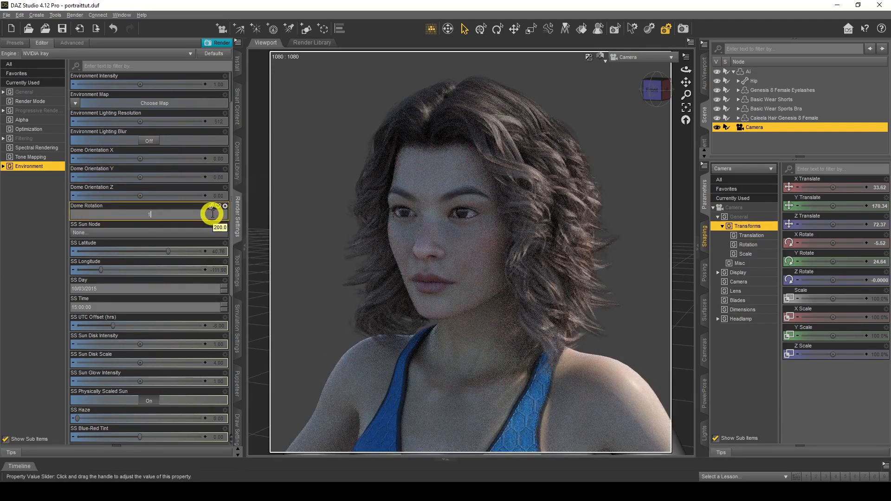
{"action": "type", "text": "70"}
{"action": "key", "text": "Return"}
{"action": "left_click", "coordinate": [212, 214]}
{"action": "type", "text": "160"}
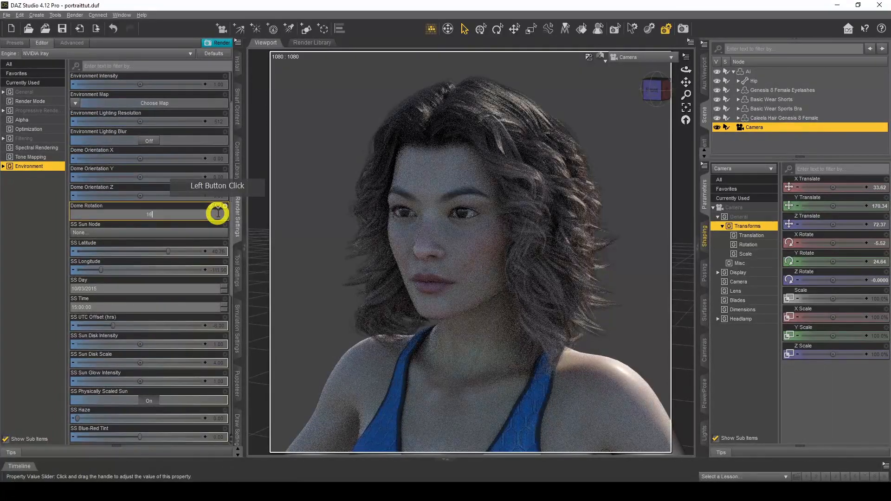
{"action": "key", "text": "Return"}
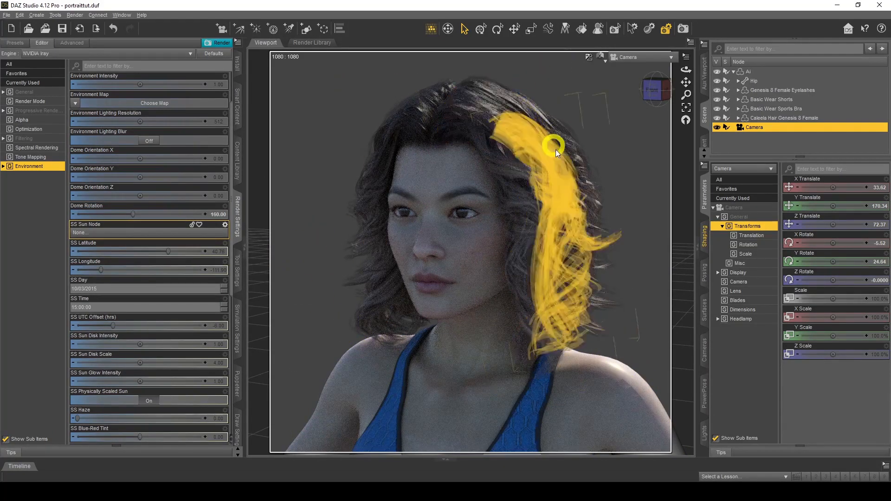
- Set the environment's Dome Rotation to 150
{"action": "left_click", "coordinate": [221, 213]}
{"action": "type", "text": "150"}
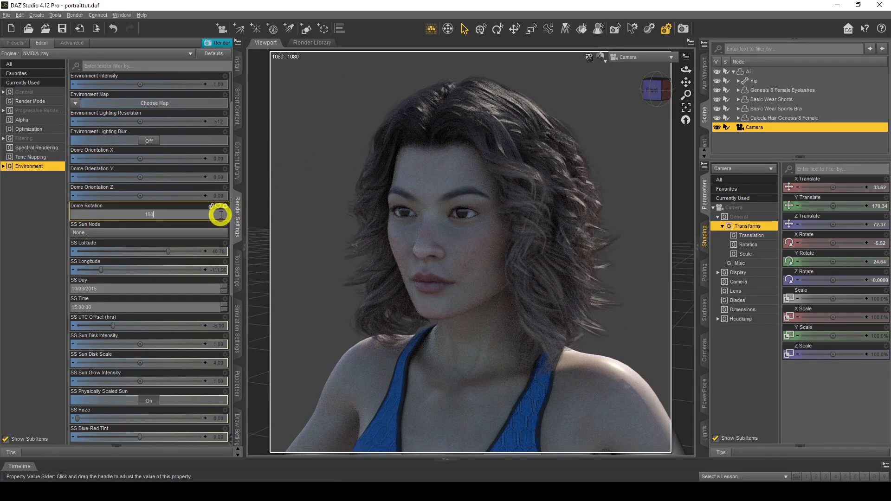
{"action": "key", "text": "Return"}
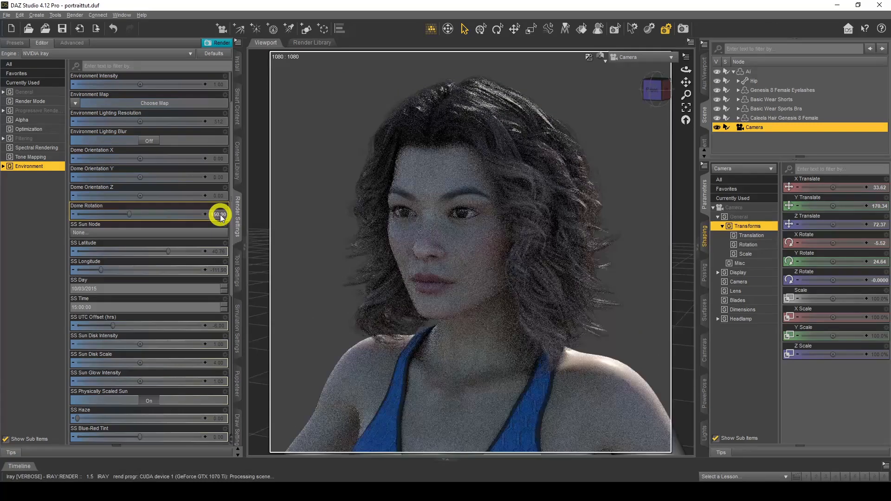
- Try a Dome Rotation of 130 to compare the sunlight on the hair and shoulder
{"action": "left_click", "coordinate": [220, 215]}
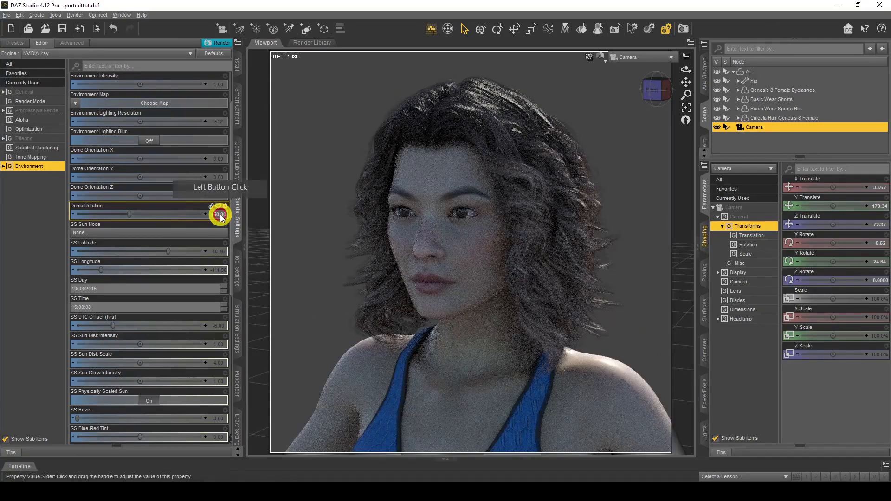
{"action": "type", "text": "130"}
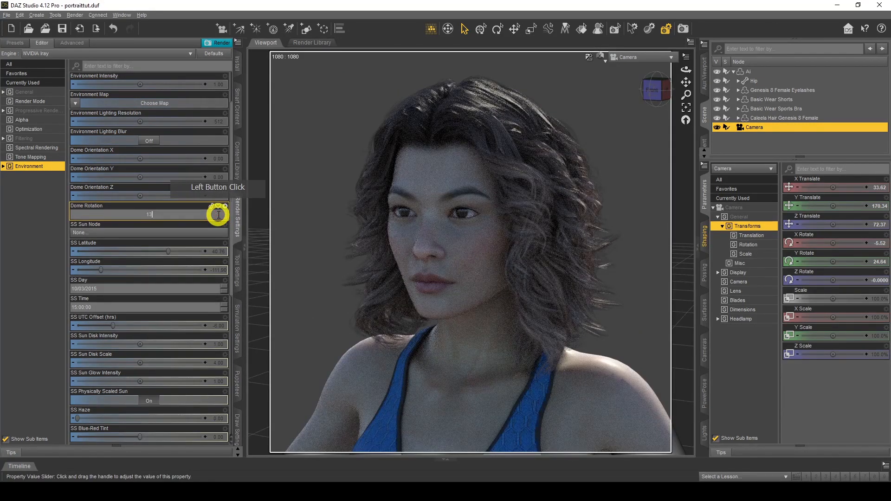
{"action": "key", "text": "Return"}
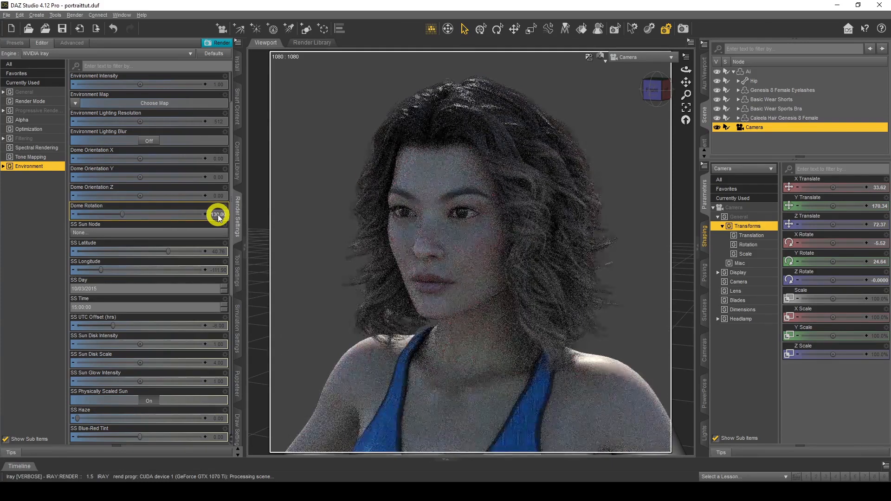
- Set the environment's Dome Rotation to 140
{"action": "left_click", "coordinate": [219, 215]}
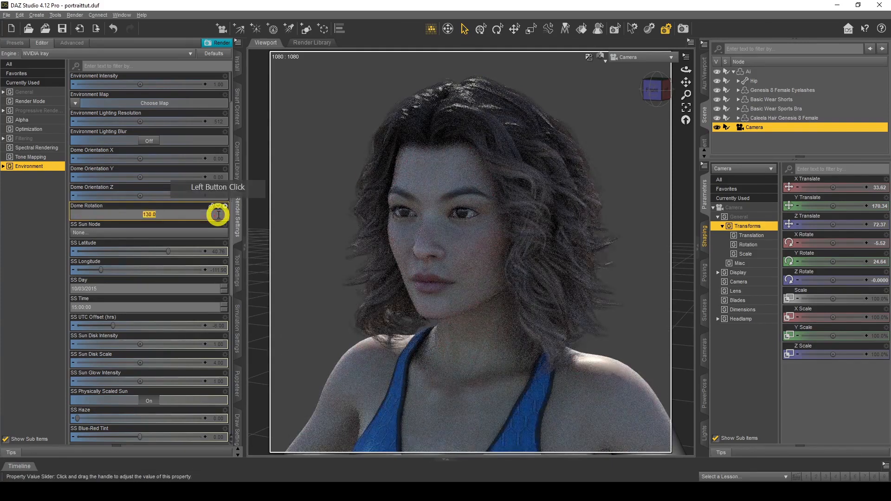
{"action": "type", "text": "140"}
{"action": "key", "text": "Return"}
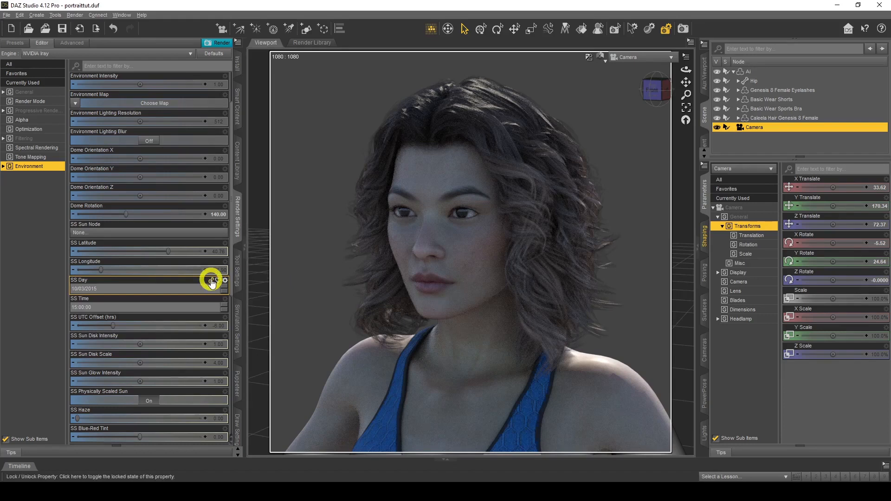
- Set the SS Sun Disk Intensity to 2 in the environment render settings
{"action": "scroll", "coordinate": [204, 278], "scroll_direction": "down", "scroll_amount": 3}
{"action": "scroll", "coordinate": [204, 278], "scroll_direction": "down", "scroll_amount": 1}
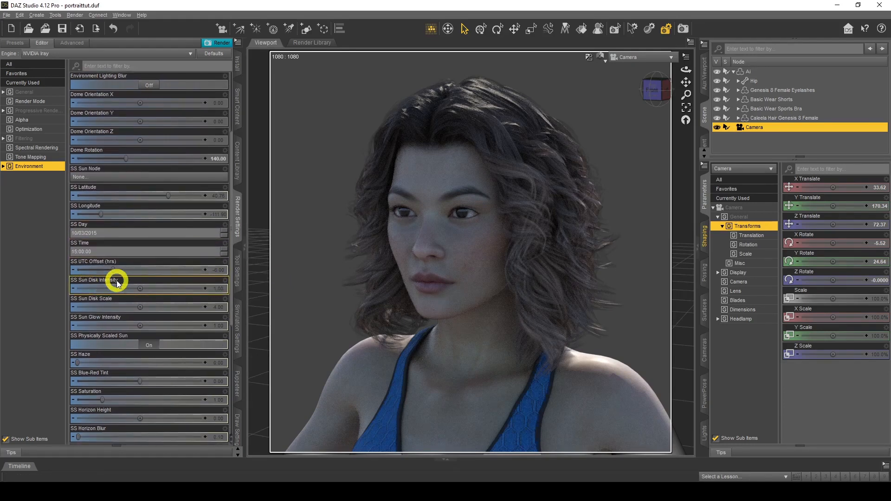
{"action": "left_click", "coordinate": [217, 289]}
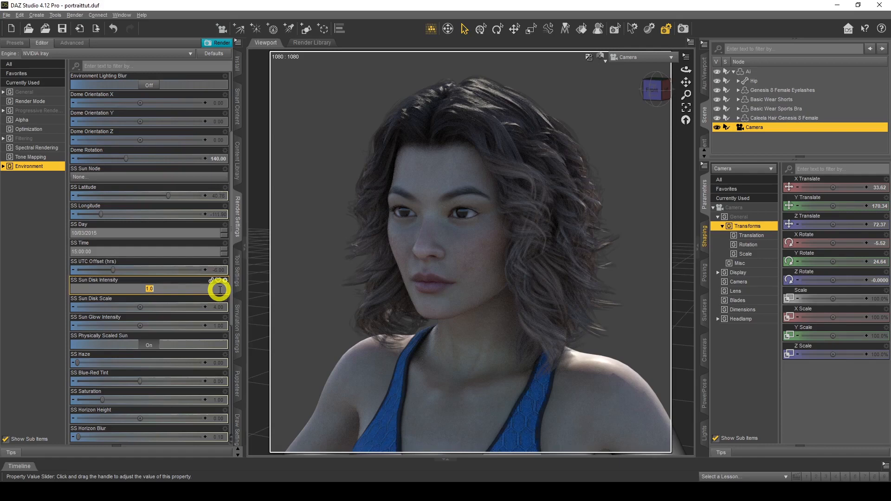
{"action": "key", "text": "Return"}
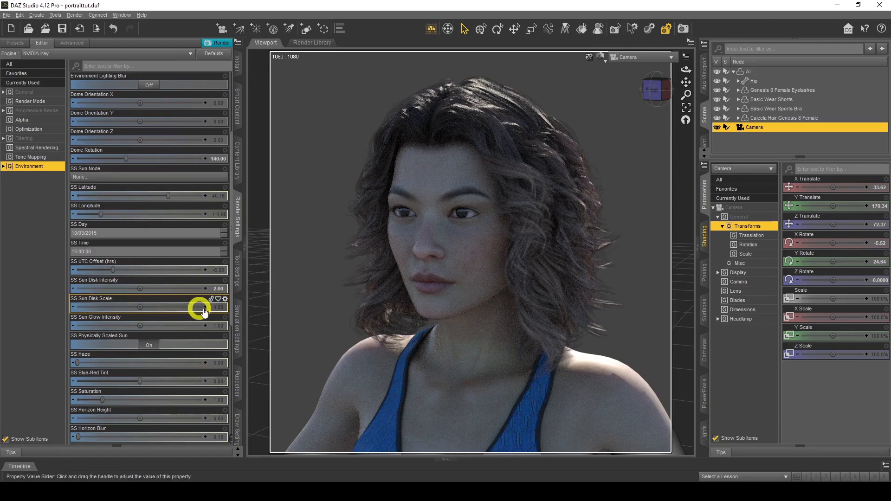
- Try an SS Sun Disk Scale of 10 to see how it affects the sunlight
{"action": "left_click", "coordinate": [225, 308]}
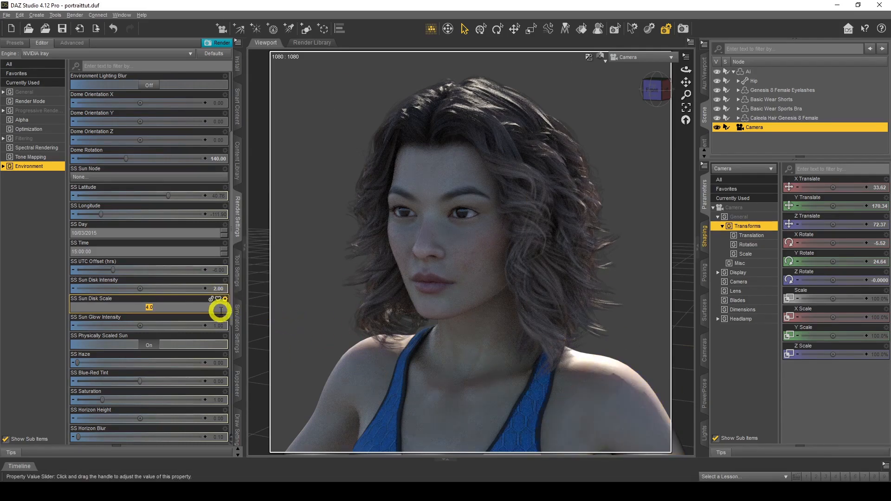
{"action": "type", "text": "0"}
{"action": "key", "text": "Return"}
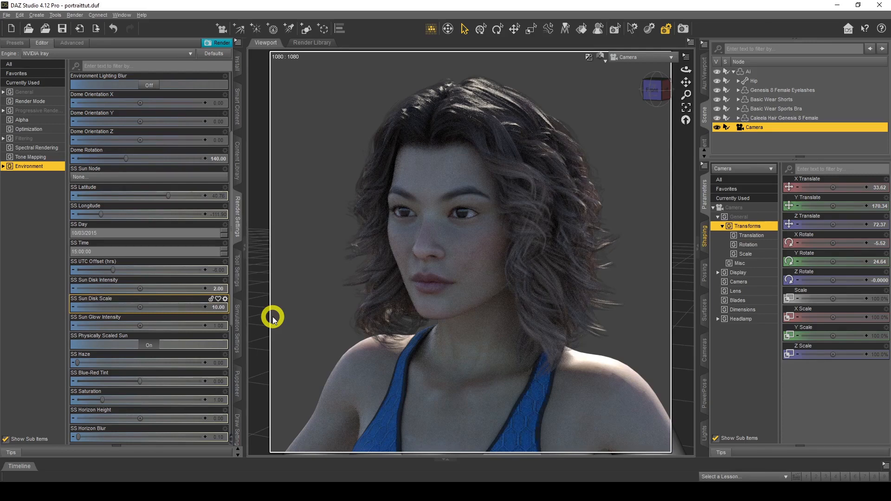
- Set the SS Sun Disk Scale to 7
{"action": "left_click", "coordinate": [219, 309]}
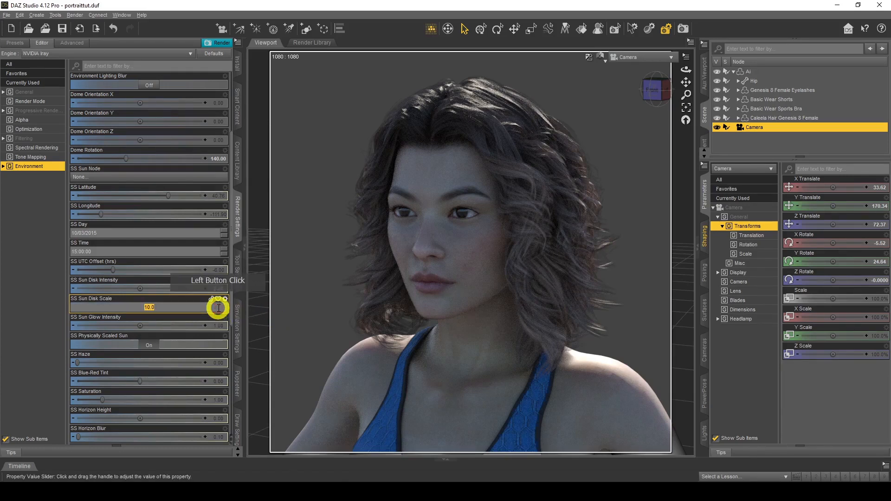
{"action": "type", "text": "7"}
{"action": "key", "text": "Return"}
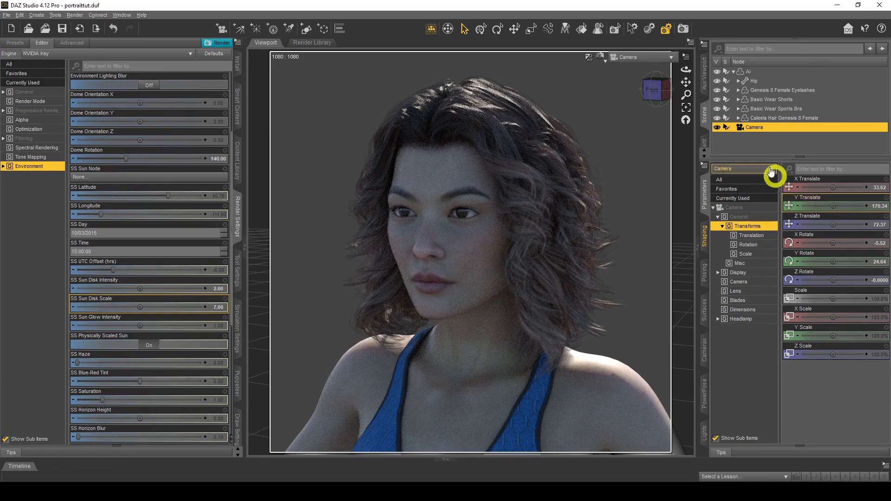
- Switch the viewport's draw style to Texture Shaded and deselect the camera in the scene
{"action": "left_click", "coordinate": [605, 63]}
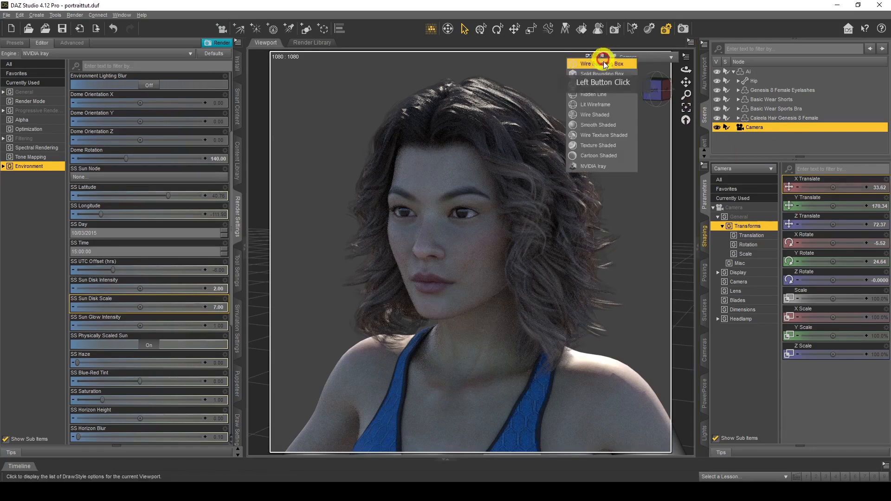
{"action": "left_click", "coordinate": [607, 146]}
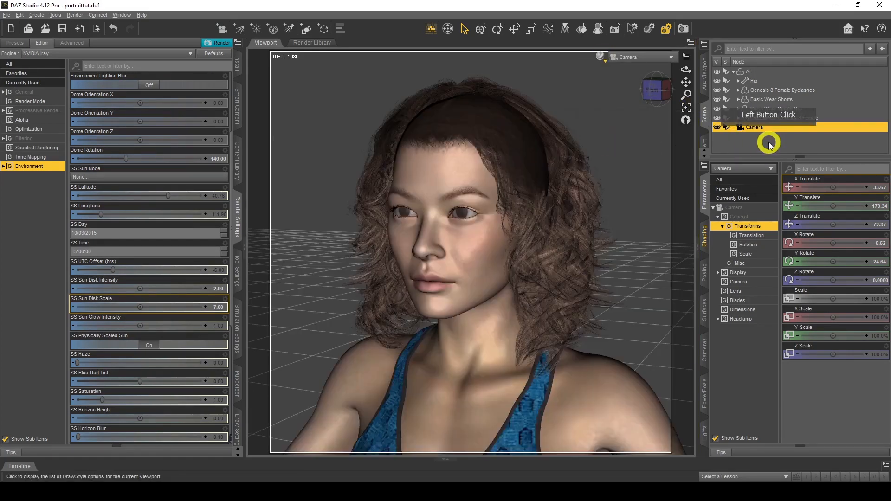
{"action": "left_click", "coordinate": [769, 144]}
{"action": "left_click", "coordinate": [97, 27]}
- Create a spotlight named SpotLight that applies the active viewport transforms of the camera
{"action": "left_click", "coordinate": [37, 15]}
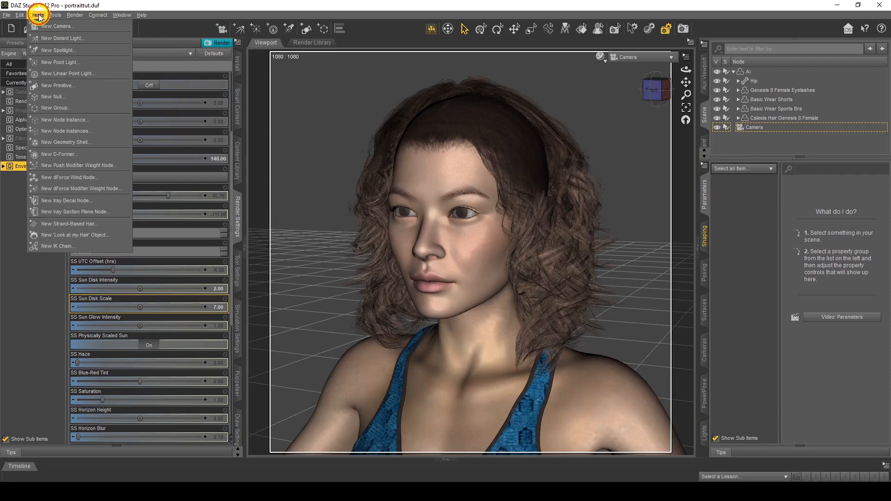
{"action": "left_click", "coordinate": [73, 54]}
{"action": "left_click", "coordinate": [453, 226]}
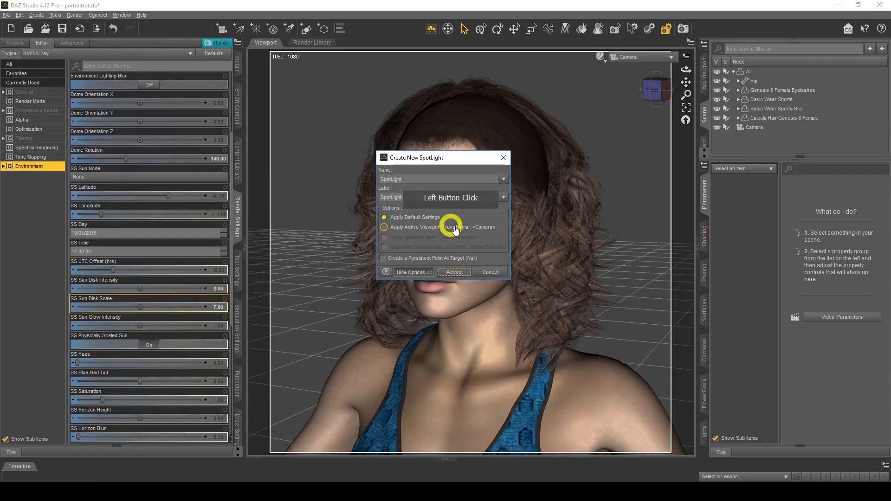
{"action": "left_click", "coordinate": [401, 228]}
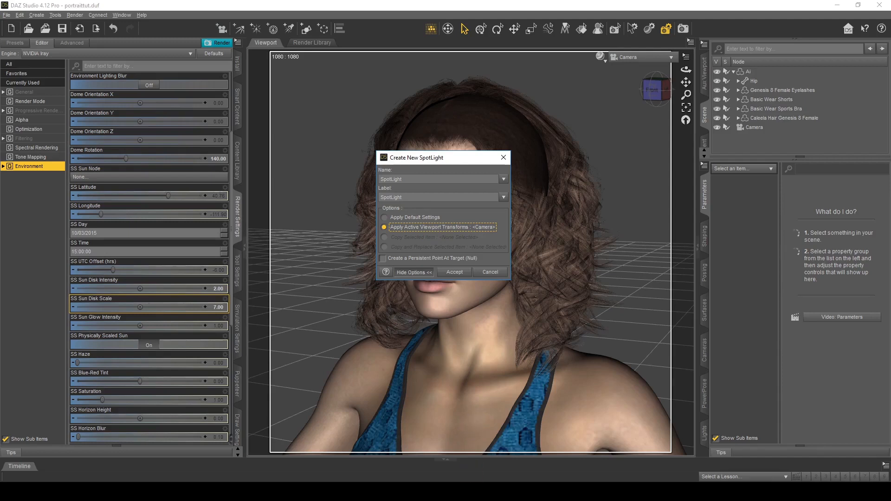
{"action": "left_click", "coordinate": [440, 231]}
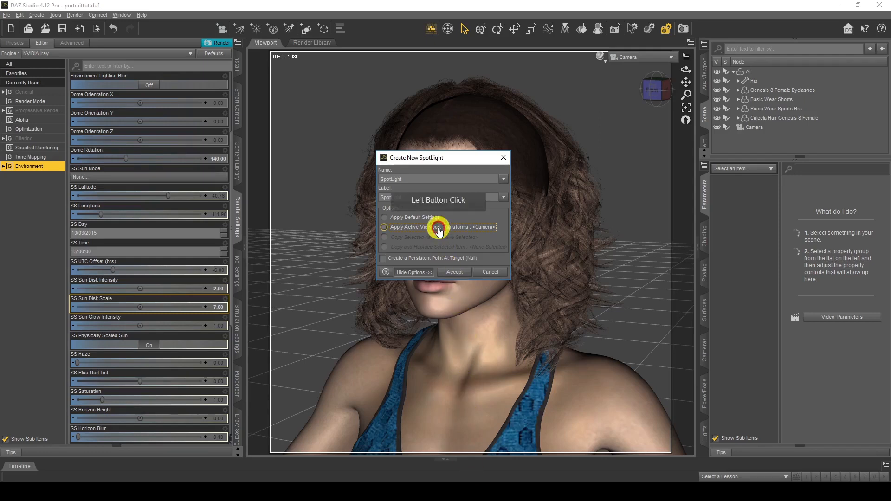
{"action": "left_click", "coordinate": [453, 273]}
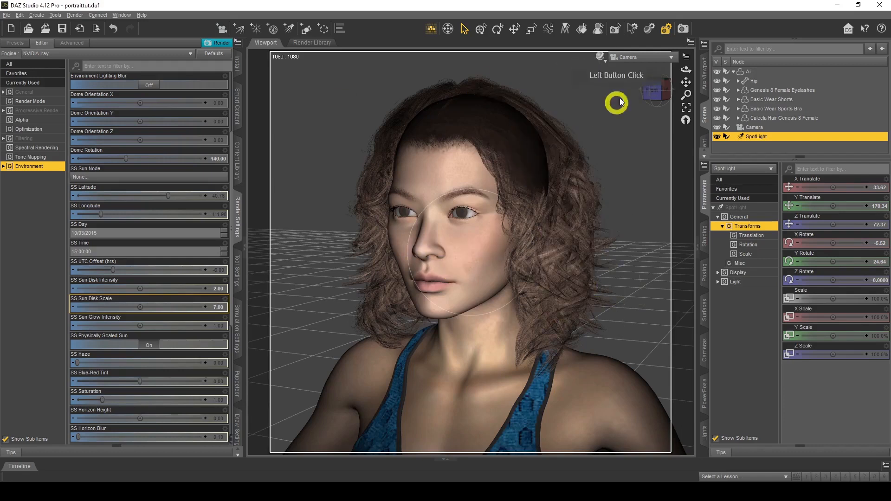
- Look through the spotlight and aim it down at the figure from about X -152, Y 249, Z 180, rotated about X -19 and Y -39
{"action": "left_click", "coordinate": [638, 61]}
{"action": "left_click", "coordinate": [641, 144]}
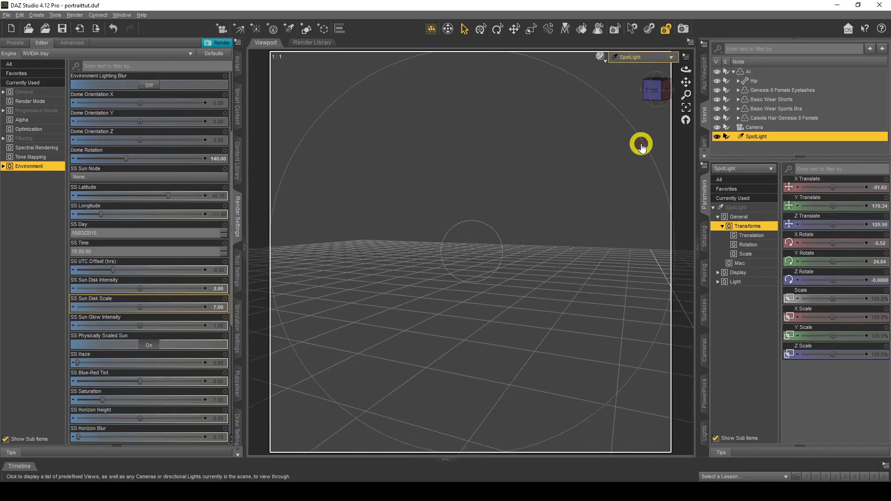
{"action": "left_click_drag", "start_coordinate": [686, 72], "coordinate": [578, 169]}
{"action": "left_click_drag", "start_coordinate": [686, 89], "coordinate": [687, 84]}
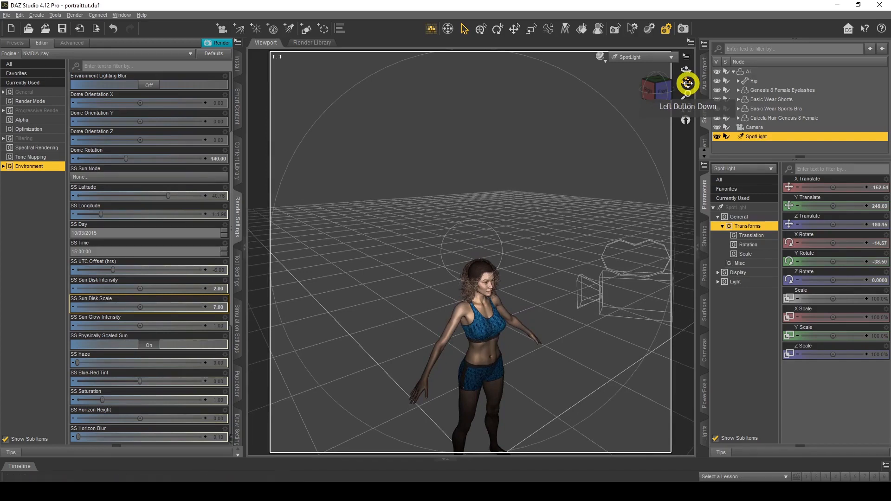
{"action": "left_click_drag", "start_coordinate": [685, 71], "coordinate": [685, 82]}
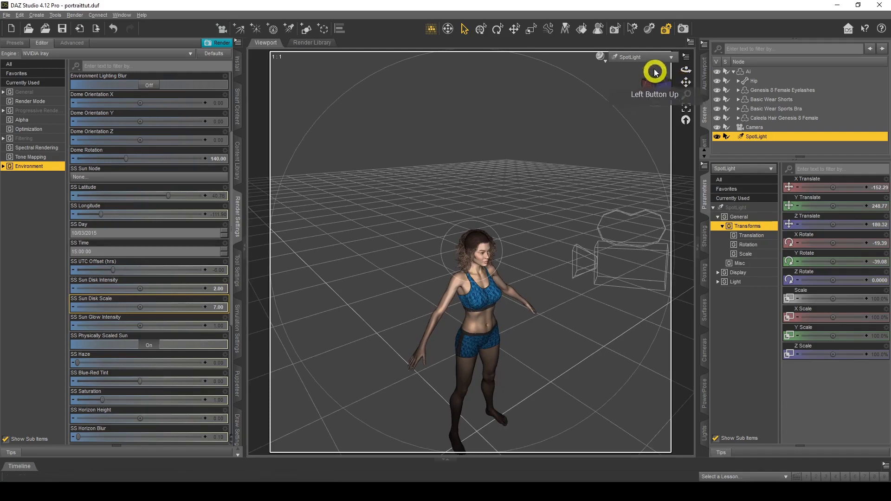
- Return the viewport to the Camera view and switch its draw style to NVIDIA Iray
{"action": "left_click", "coordinate": [645, 57]}
{"action": "left_click", "coordinate": [653, 135]}
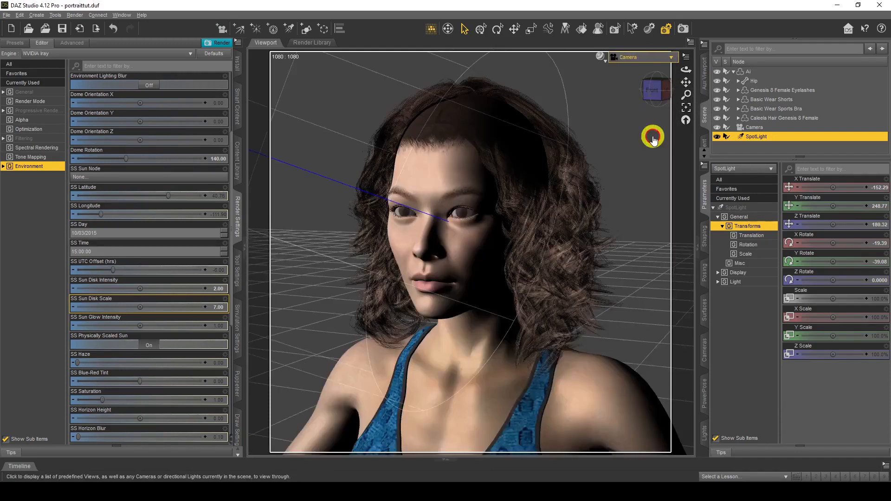
{"action": "left_click", "coordinate": [601, 56]}
{"action": "left_click", "coordinate": [611, 163]}
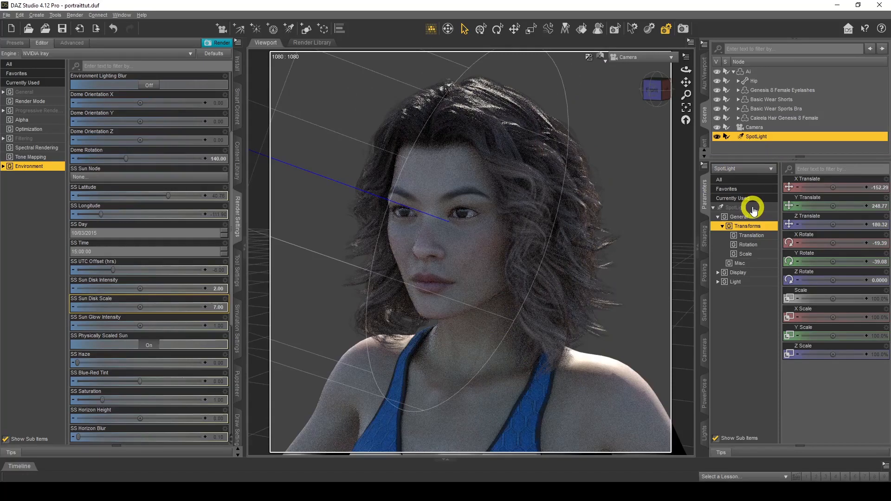
- Set the spotlight's Luminous Flux to 150000 lumens
{"action": "left_click", "coordinate": [735, 282]}
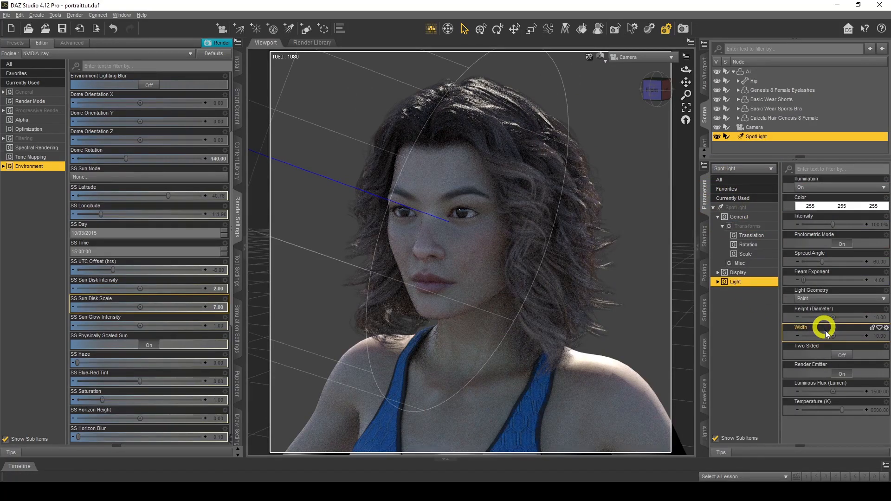
{"action": "left_click", "coordinate": [874, 392]}
{"action": "left_click", "coordinate": [887, 393]}
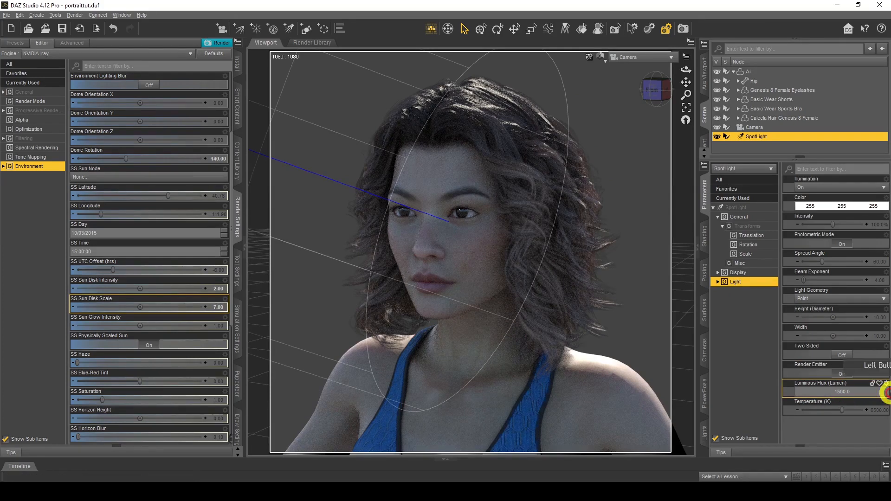
{"action": "type", "text": "00"}
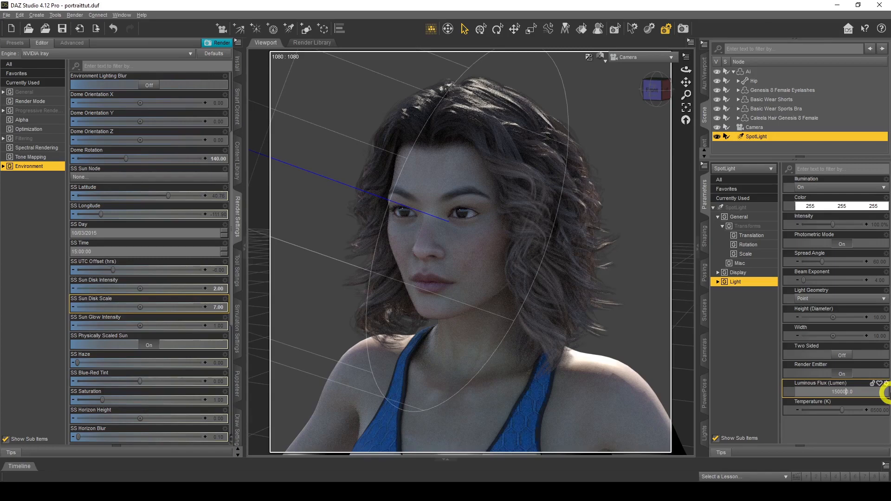
{"action": "key", "text": "Return"}
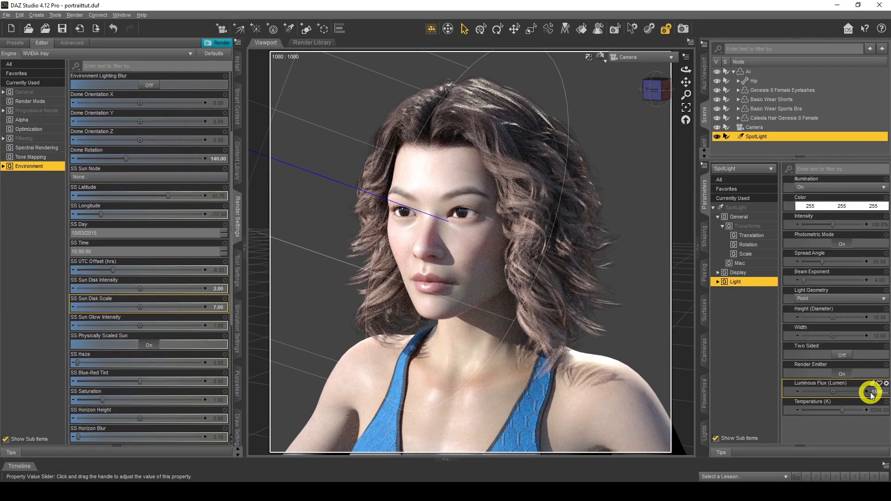
- Change the spotlight's Light Geometry to Rectangle and set its Spread Angle to 45
{"action": "left_click", "coordinate": [819, 299]}
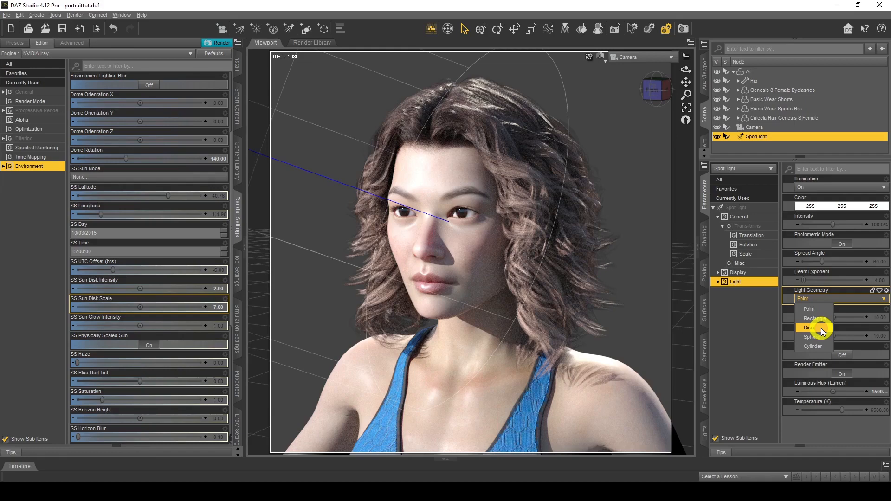
{"action": "left_click", "coordinate": [819, 319]}
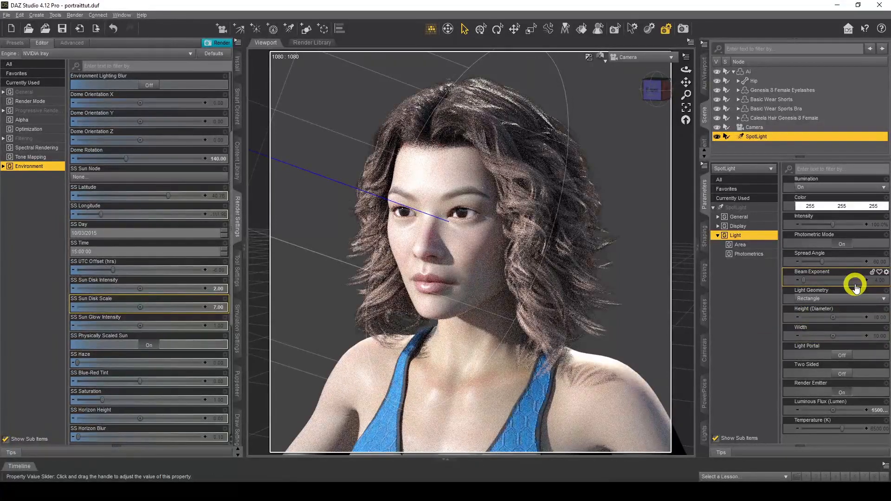
{"action": "left_click", "coordinate": [880, 263]}
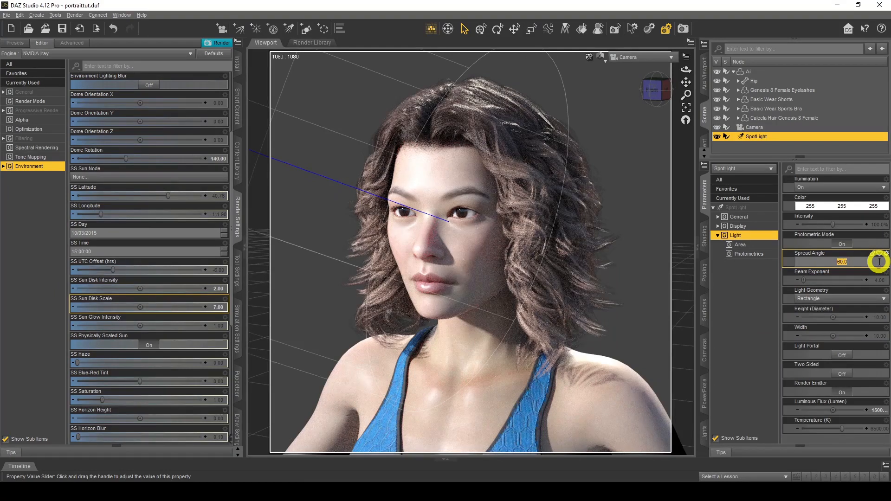
{"action": "type", "text": "45"}
{"action": "key", "text": "Return"}
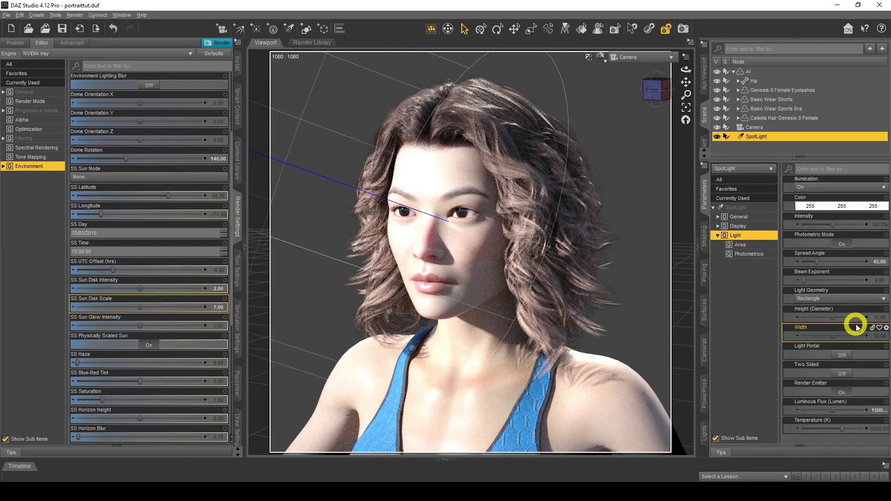
- Set both the Height (Diameter) and the Width of the spotlight's rectangular emitter to 30
{"action": "left_click", "coordinate": [882, 318]}
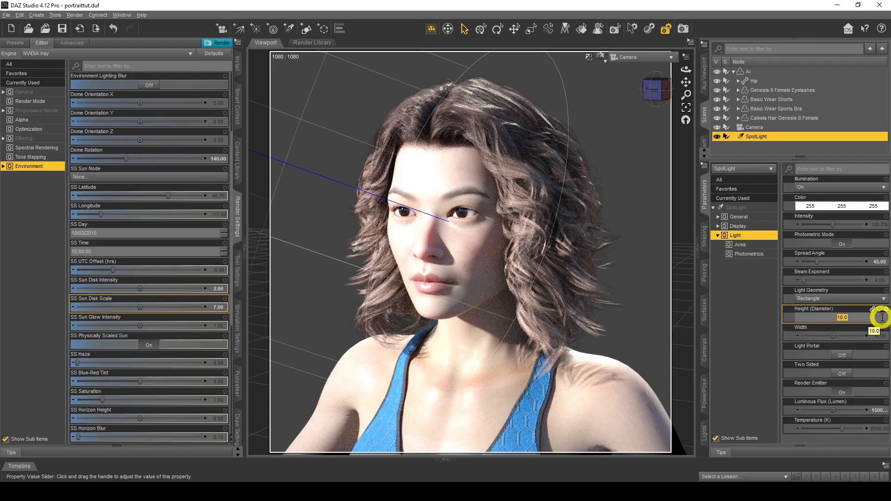
{"action": "type", "text": "30"}
{"action": "key", "text": "Return"}
{"action": "left_click", "coordinate": [883, 335]}
{"action": "type", "text": "30"}
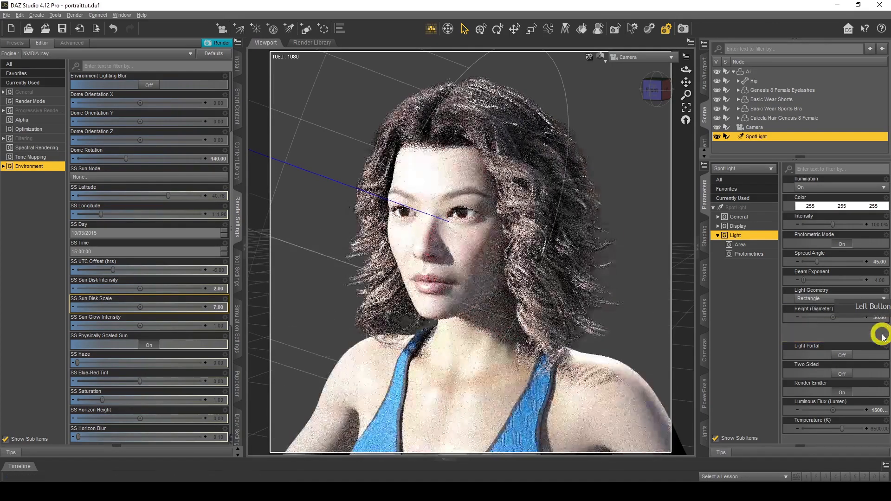
{"action": "key", "text": "Return"}
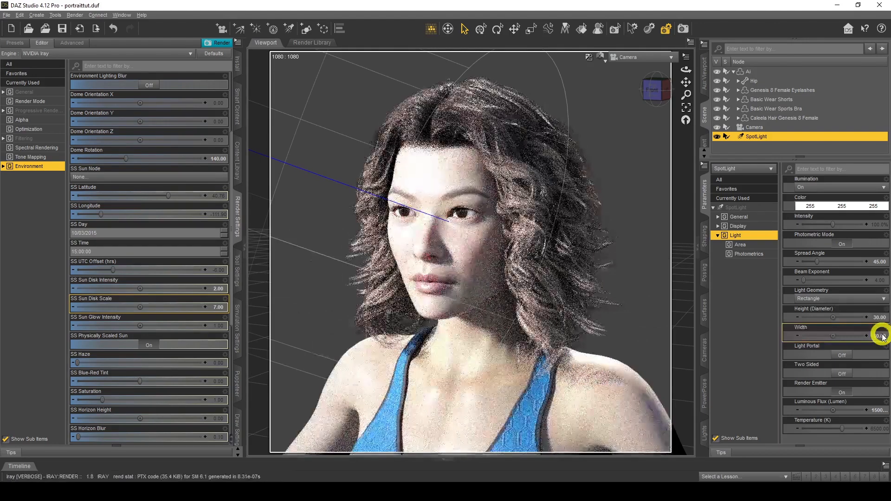
- Set both the Height (Diameter) and the Width of the spotlight's rectangular emitter to 50
{"action": "left_click", "coordinate": [881, 320]}
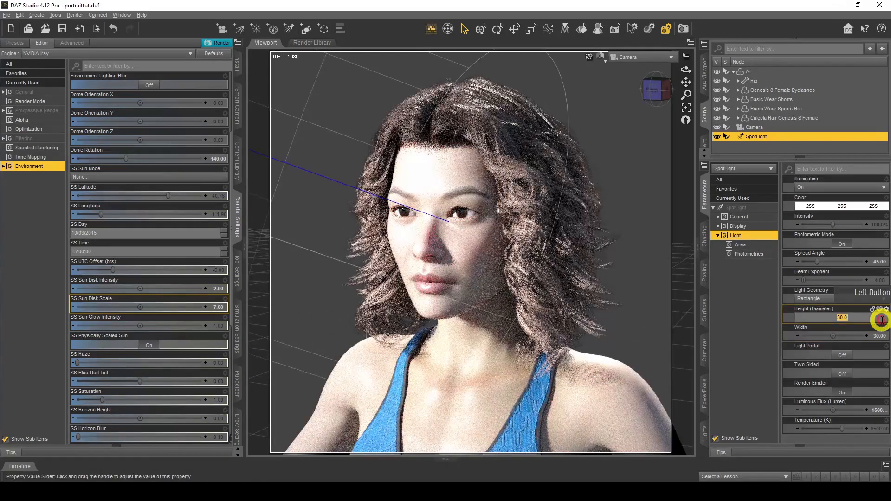
{"action": "type", "text": "50"}
{"action": "key", "text": "Return"}
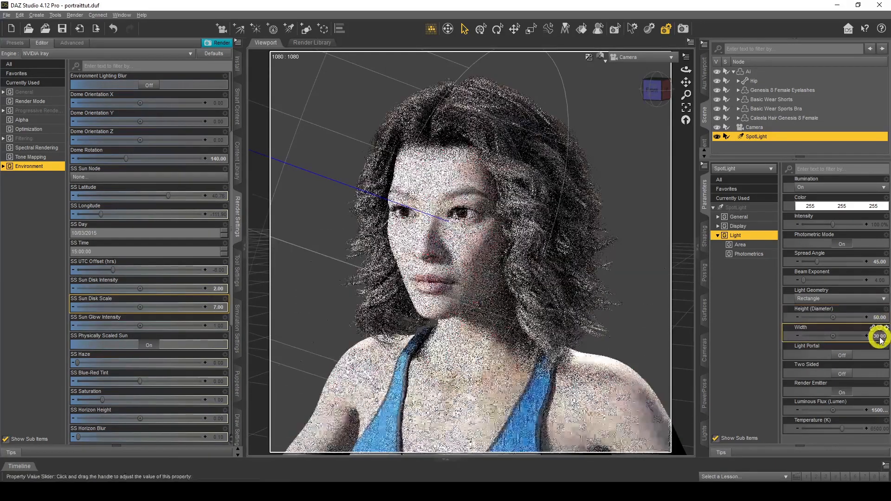
{"action": "left_click", "coordinate": [880, 338]}
{"action": "type", "text": "50"}
{"action": "key", "text": "Return"}
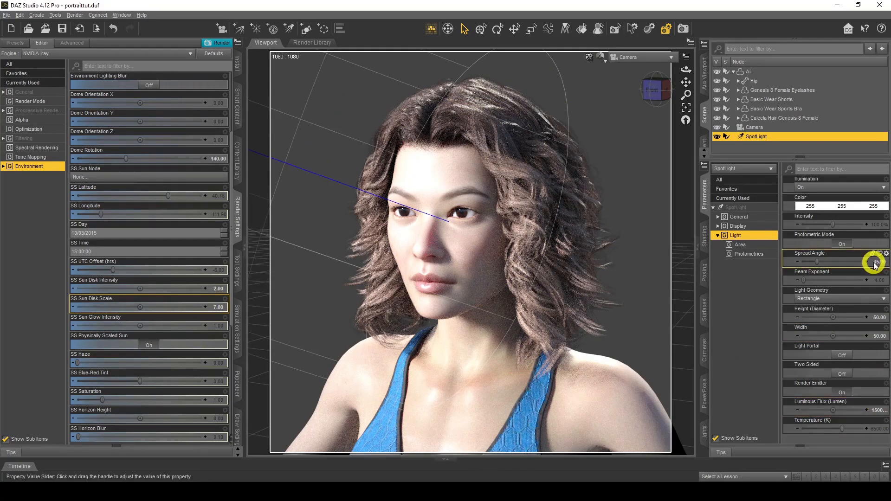
- Reduce the spotlight's Intensity to 50%
{"action": "left_click", "coordinate": [877, 225]}
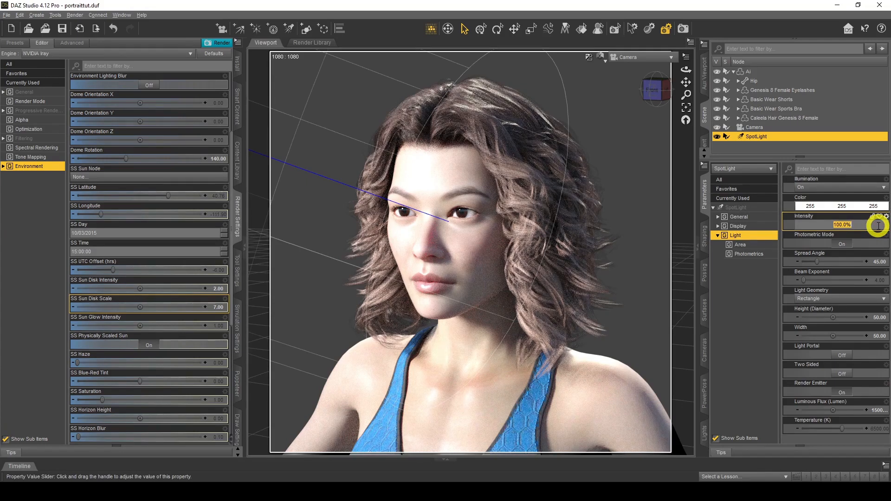
{"action": "type", "text": "50"}
{"action": "key", "text": "Return"}
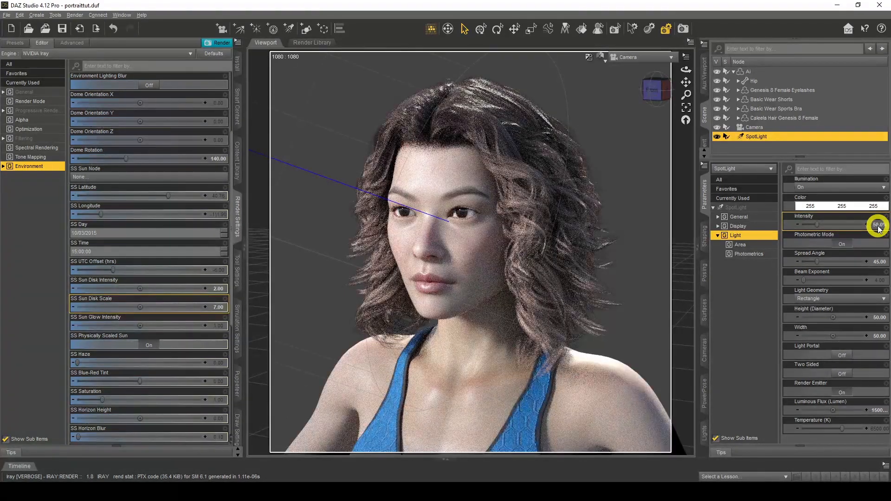
- Set the spotlight's Intensity to 60%
{"action": "left_click", "coordinate": [879, 227]}
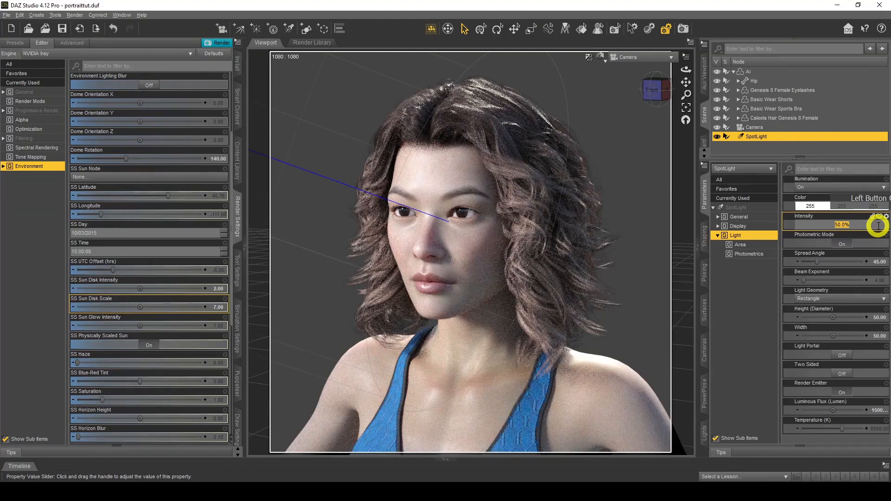
{"action": "type", "text": "60"}
{"action": "key", "text": "Return"}
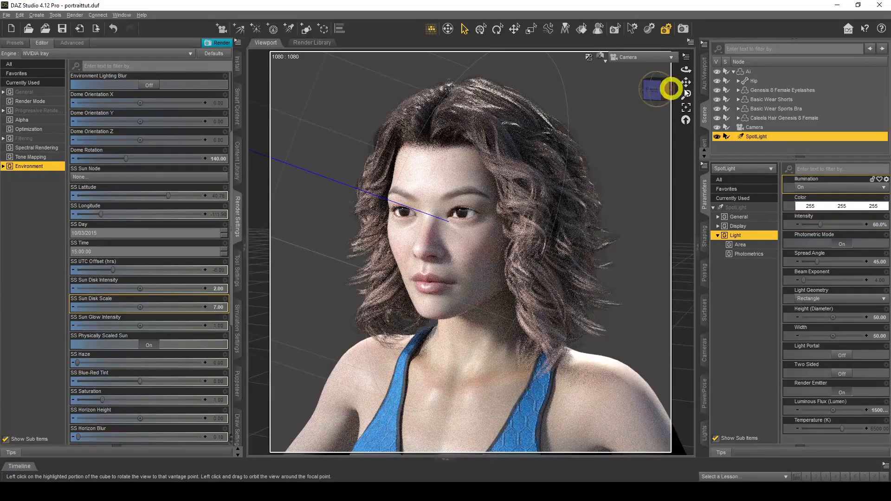
- Select the female figure's root node instead of the spotlight to view the portrait without the light's guide lines
{"action": "left_click", "coordinate": [759, 128]}
{"action": "left_click", "coordinate": [748, 71]}
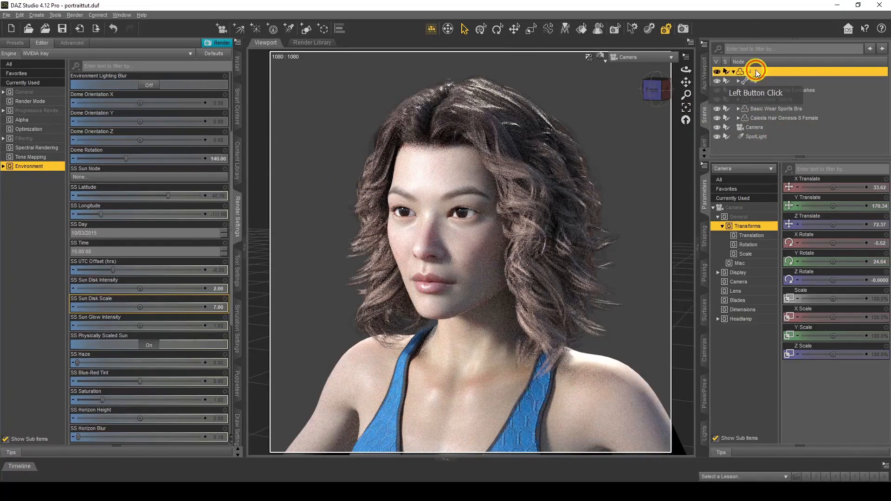
{"action": "left_click", "coordinate": [748, 226]}
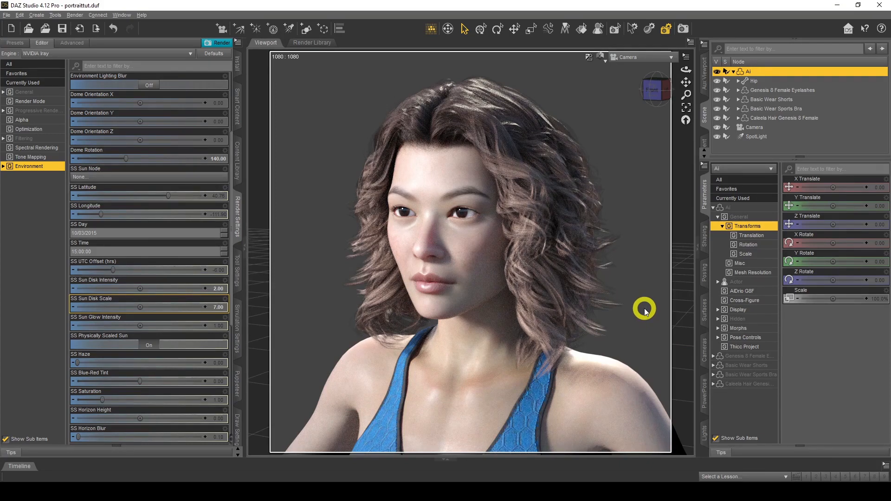
- Turn on Draw Dome in the Environment render settings to preview the sky background, and turn it off again
{"action": "scroll", "coordinate": [133, 232], "scroll_direction": "up", "scroll_amount": 5}
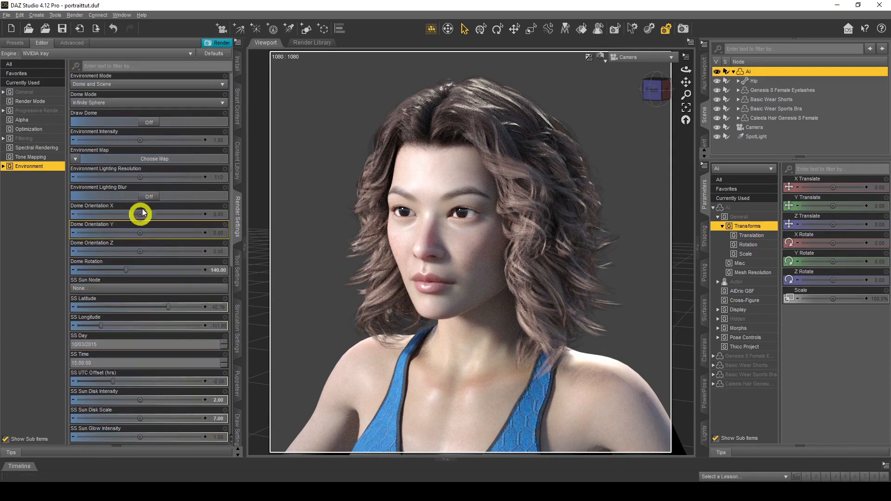
{"action": "left_click", "coordinate": [150, 123]}
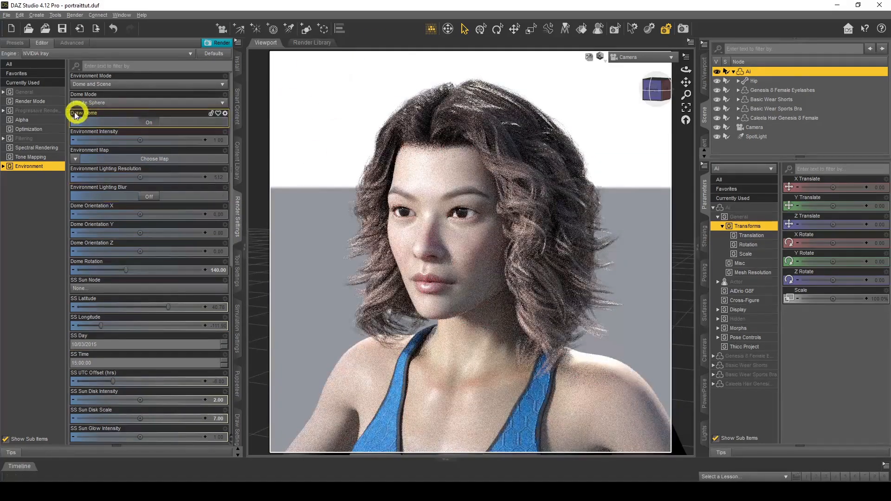
{"action": "left_click", "coordinate": [149, 123]}
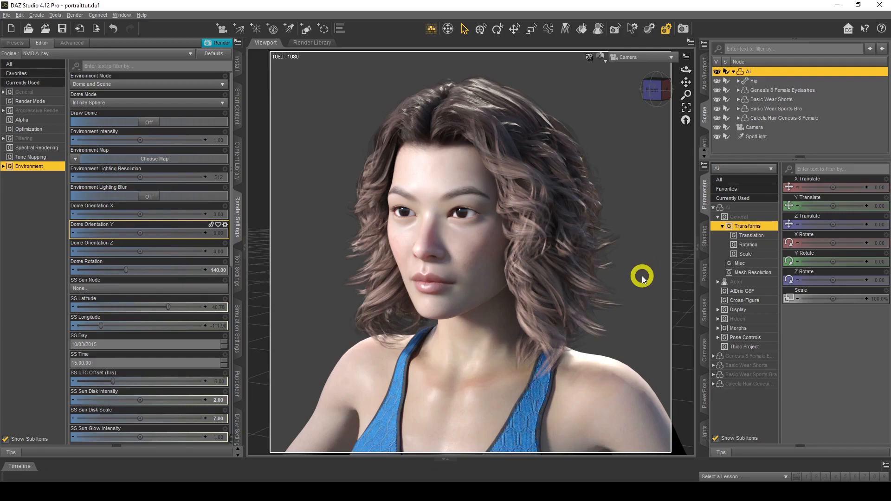
- Select the spotlight and tint its Color a very pale yellow, RGB 255, 255, 230
{"action": "left_click", "coordinate": [754, 137]}
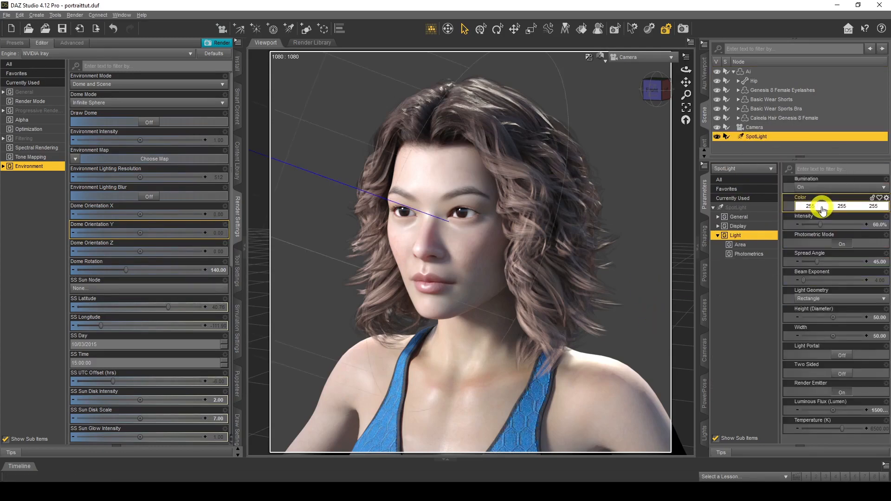
{"action": "left_click", "coordinate": [810, 206]}
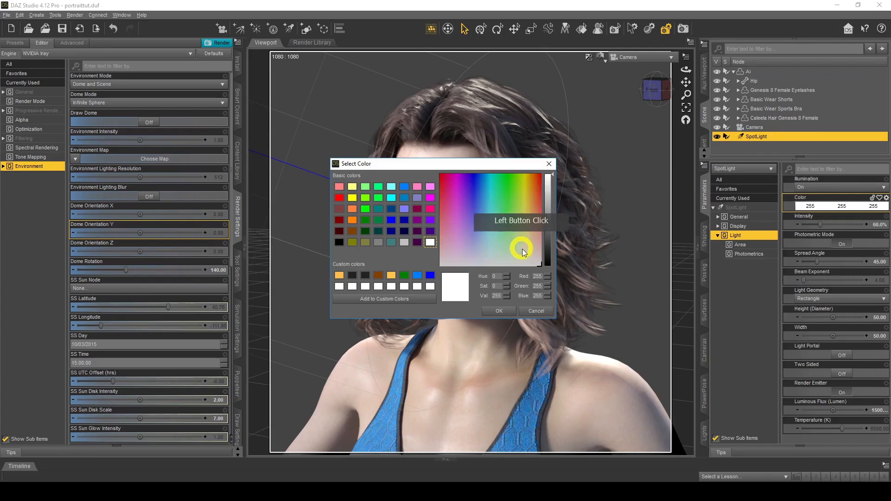
{"action": "left_click", "coordinate": [525, 257]}
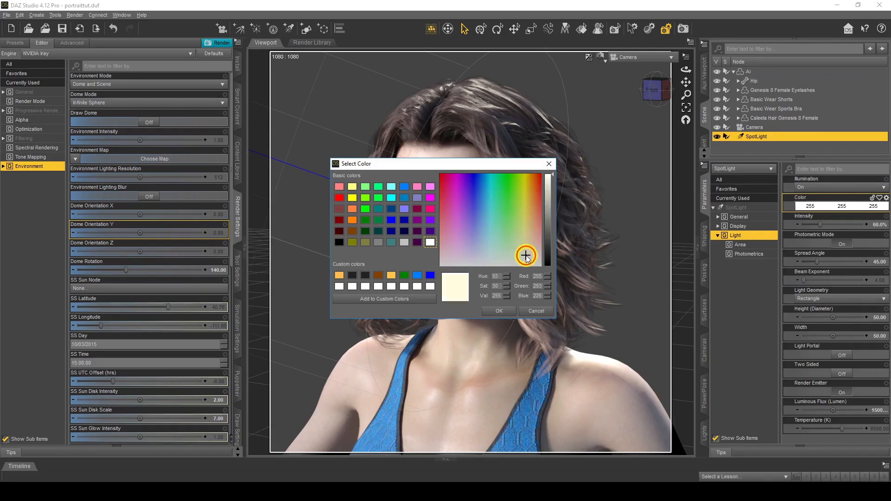
{"action": "left_click", "coordinate": [524, 257]}
{"action": "left_click", "coordinate": [503, 312]}
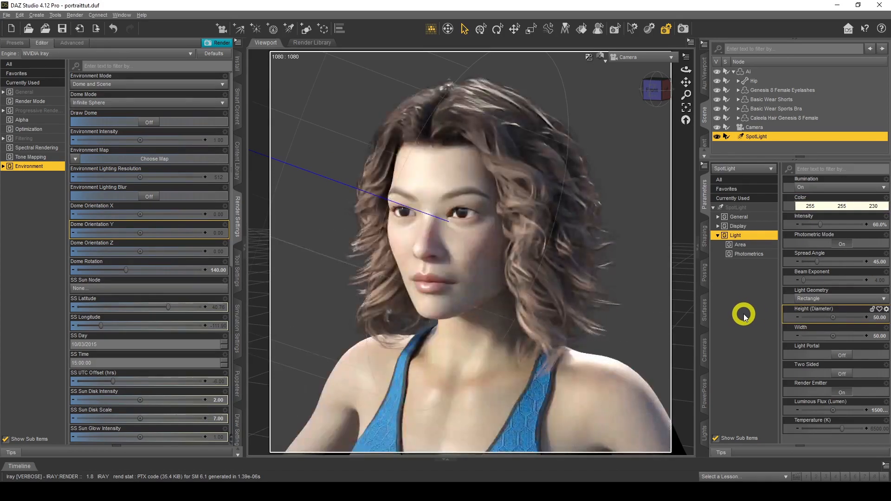
- Deepen the spotlight's warm Color to RGB 255, 254, 203
{"action": "left_click", "coordinate": [822, 206]}
{"action": "left_click", "coordinate": [523, 247]}
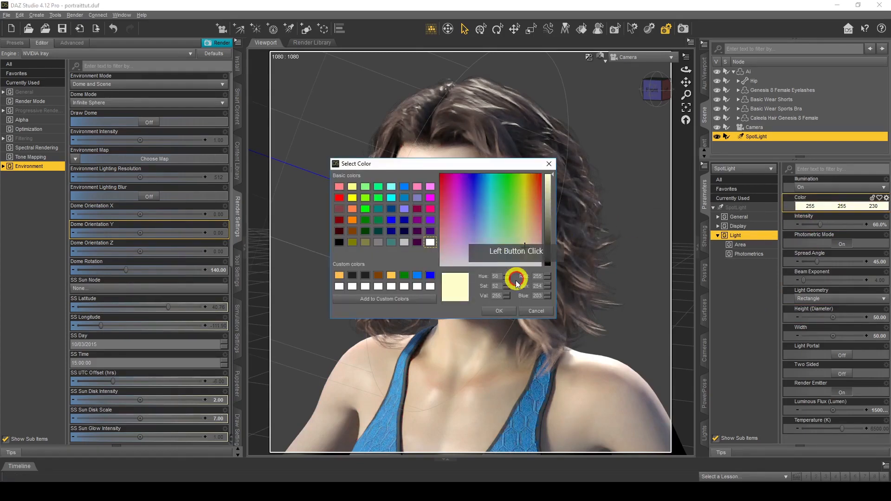
{"action": "left_click", "coordinate": [499, 311]}
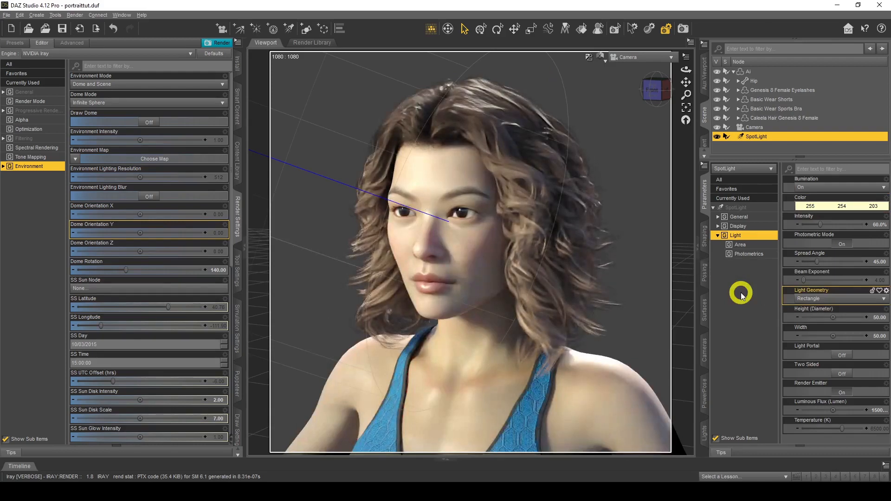
- Change the spotlight's Color to a cool pale blue, RGB 225, 255, 255
{"action": "left_click", "coordinate": [851, 206]}
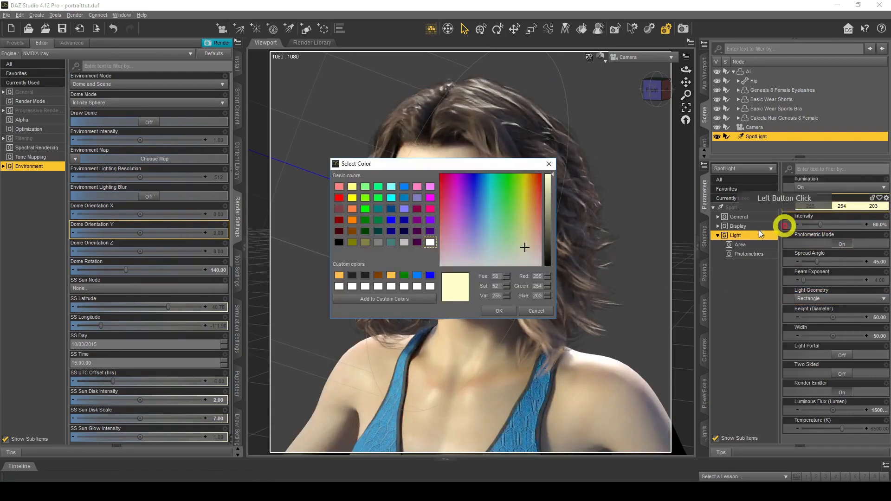
{"action": "left_click", "coordinate": [490, 256]}
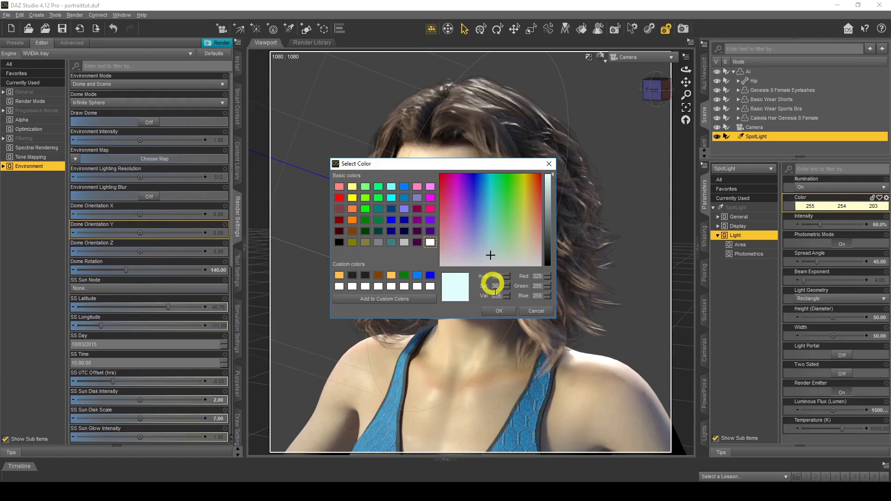
{"action": "left_click", "coordinate": [498, 311]}
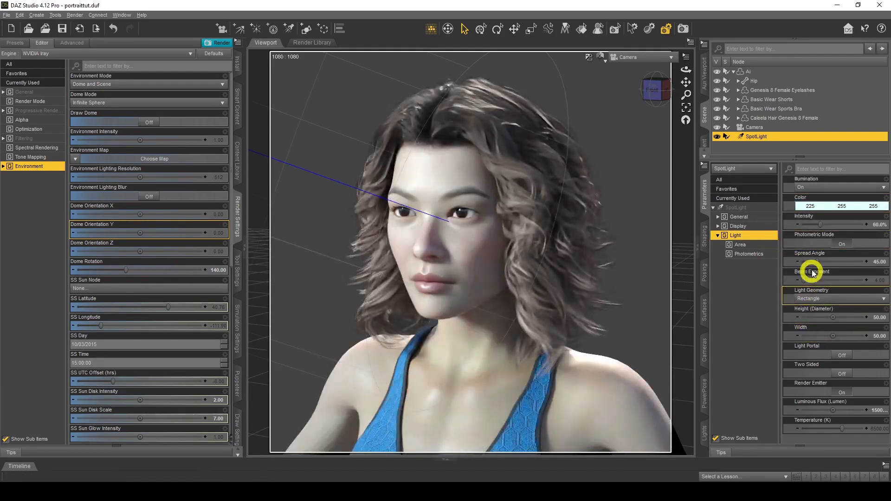
- Strengthen the spotlight's cool tint by setting its Color to RGB 210, 253, 255
{"action": "left_click", "coordinate": [821, 205]}
{"action": "left_click", "coordinate": [490, 251]}
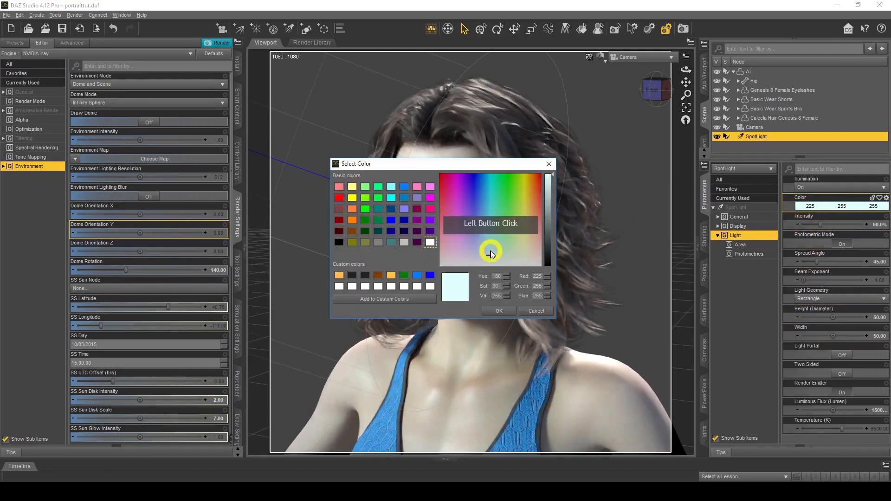
{"action": "left_click", "coordinate": [499, 311]}
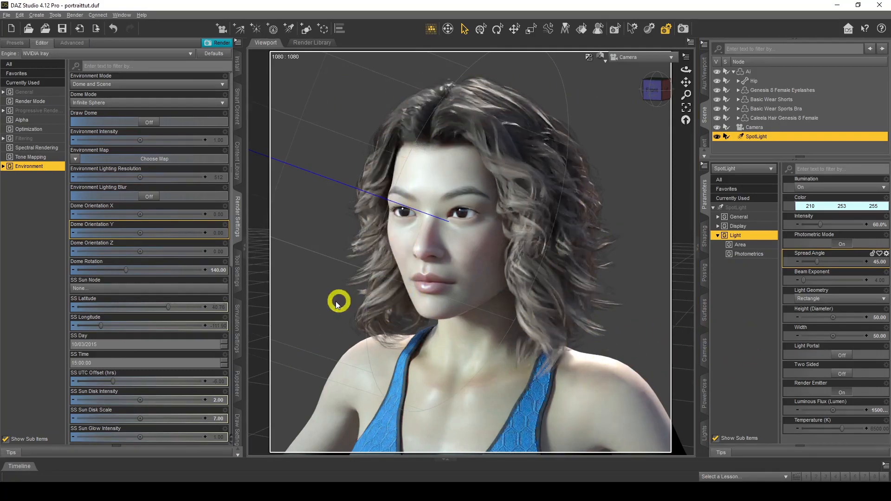
- Set the environment's SS Sun Disk Intensity to 3 and its SS Sun Disk Scale to 15
{"action": "left_click", "coordinate": [215, 400]}
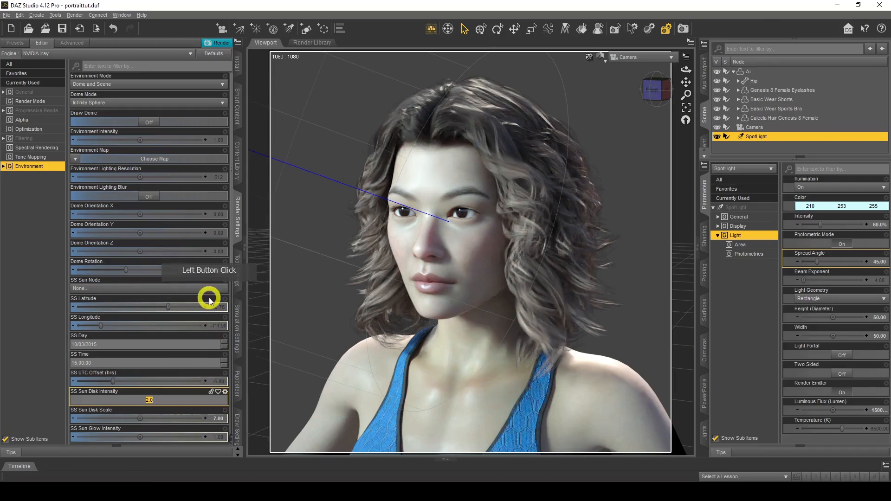
{"action": "key", "text": "Return"}
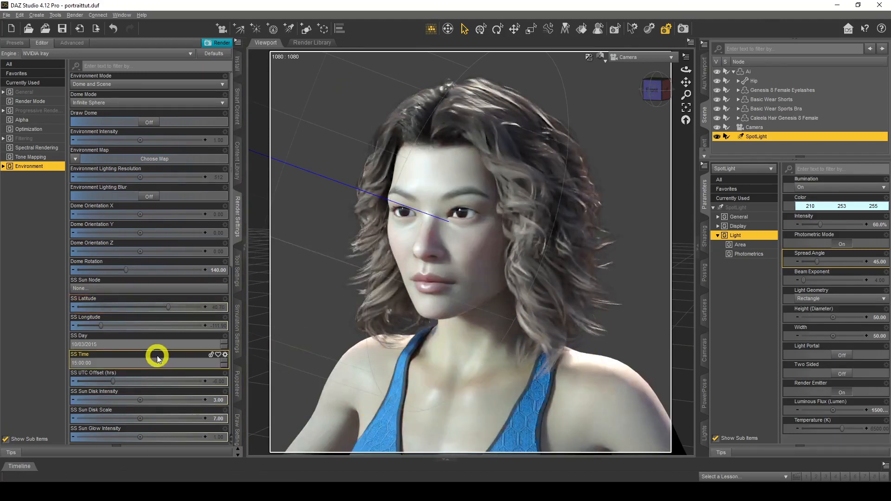
{"action": "scroll", "coordinate": [156, 356], "scroll_direction": "down", "scroll_amount": 3}
{"action": "left_click", "coordinate": [213, 364]}
{"action": "left_click", "coordinate": [162, 283]}
{"action": "type", "text": "1"}
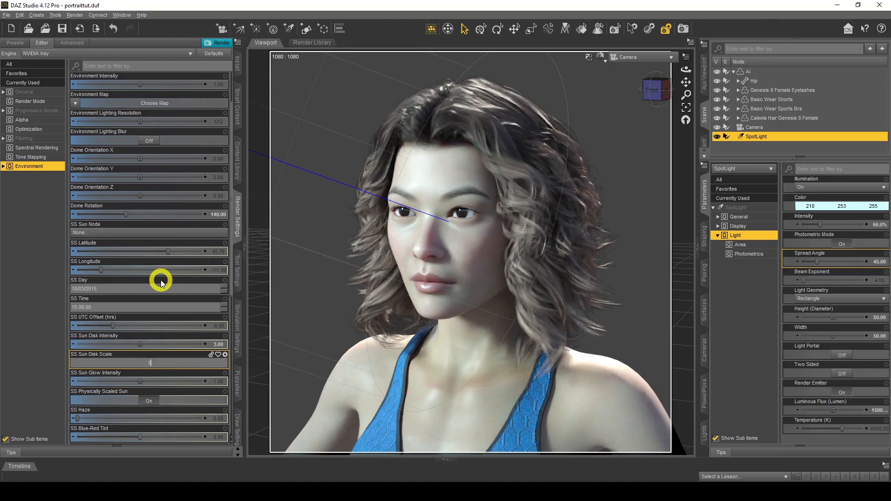
{"action": "type", "text": "5"}
{"action": "key", "text": "Return"}
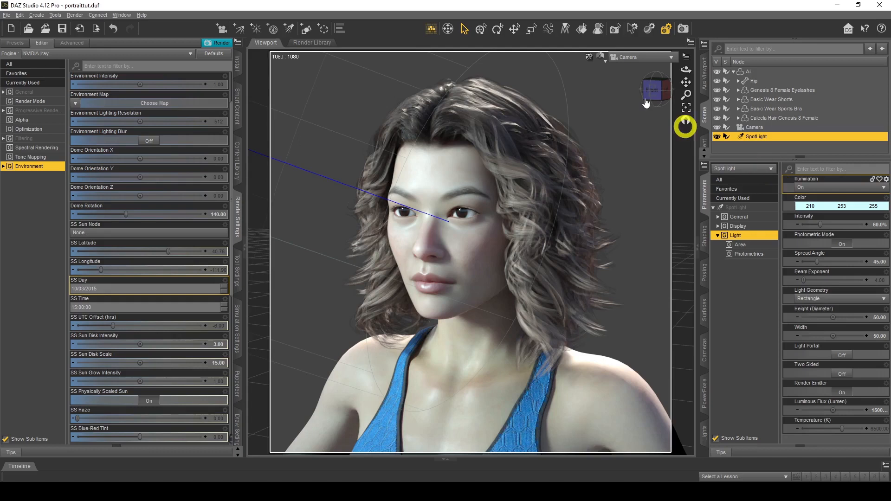
- Switch the viewport from the NVIDIA Iray draw style to a non-rendered shaded style and show the Perspective View
{"action": "left_click", "coordinate": [606, 65]}
{"action": "left_click", "coordinate": [609, 161]}
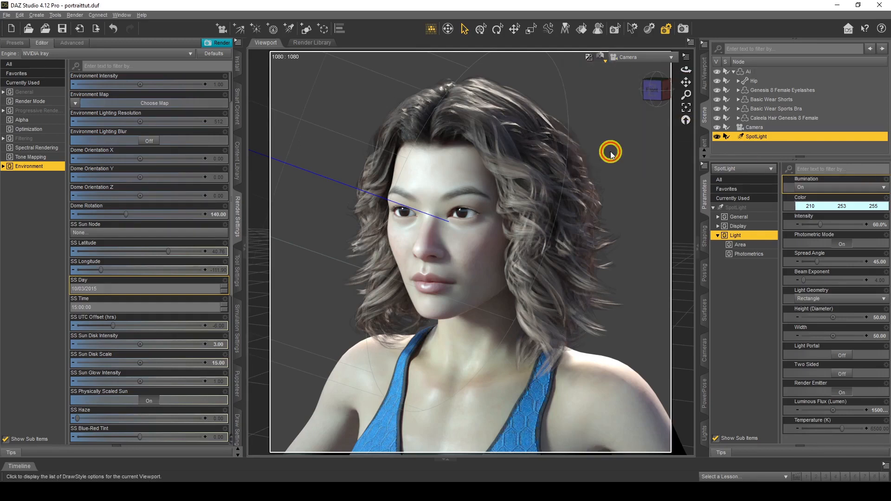
{"action": "left_click", "coordinate": [639, 57]}
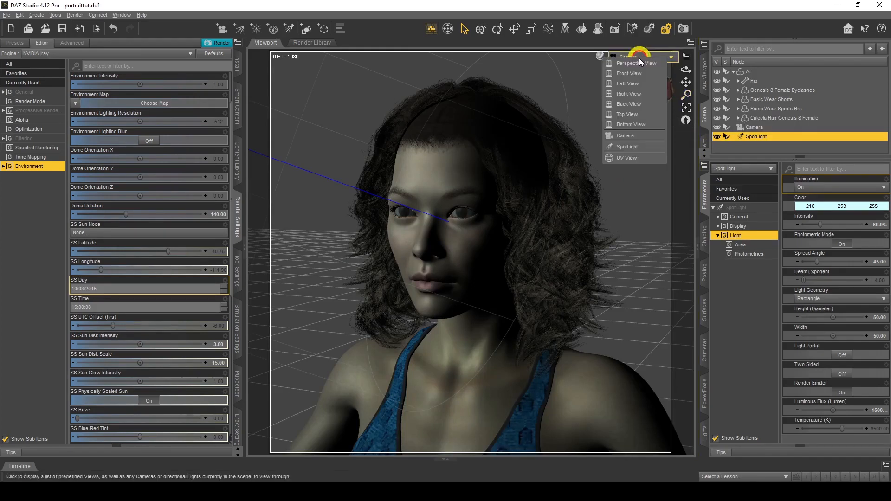
{"action": "left_click", "coordinate": [640, 60]}
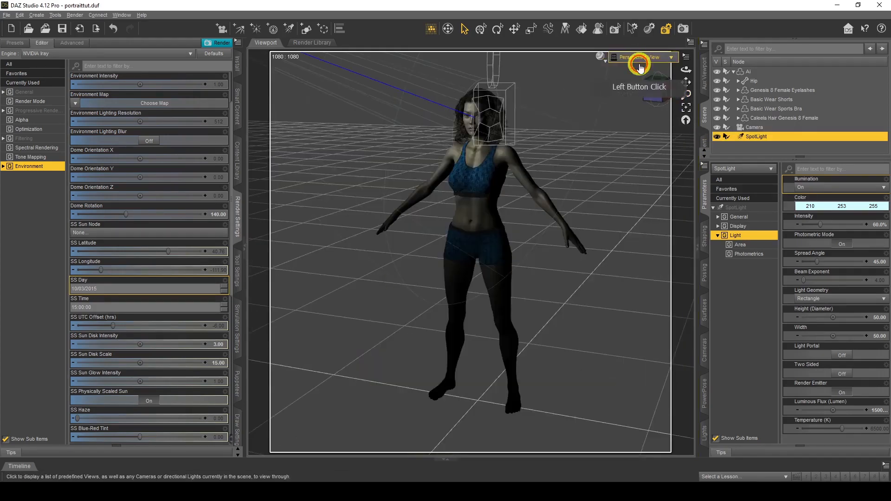
- Reset the spotlight's Color to pure white, RGB 255, 255, 255
{"action": "left_click", "coordinate": [822, 206]}
{"action": "left_click", "coordinate": [431, 242]}
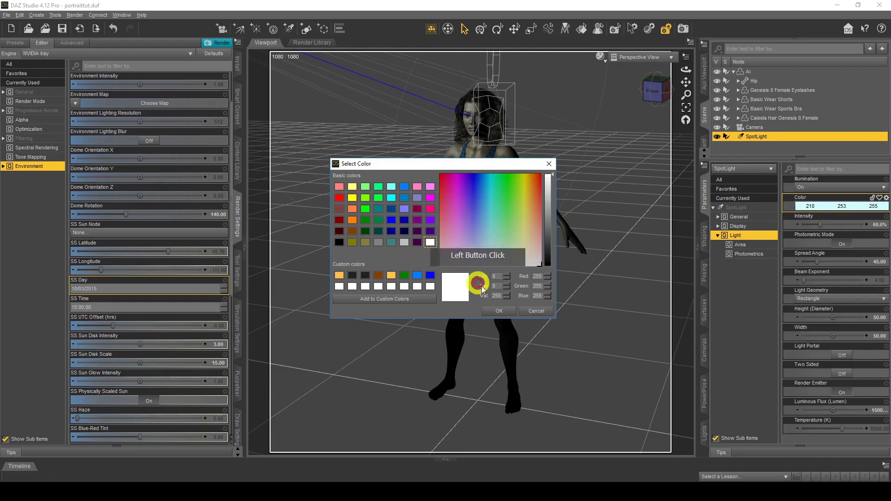
{"action": "left_click", "coordinate": [499, 311]}
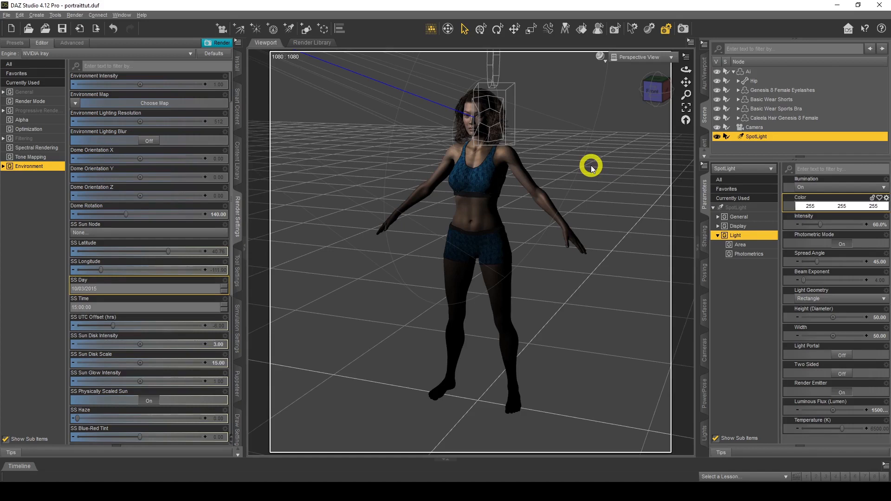
- Create a 5 ft plane primitive with 1 division at the world center, Y Positive axis, and select it in the scene
{"action": "left_click", "coordinate": [37, 15]}
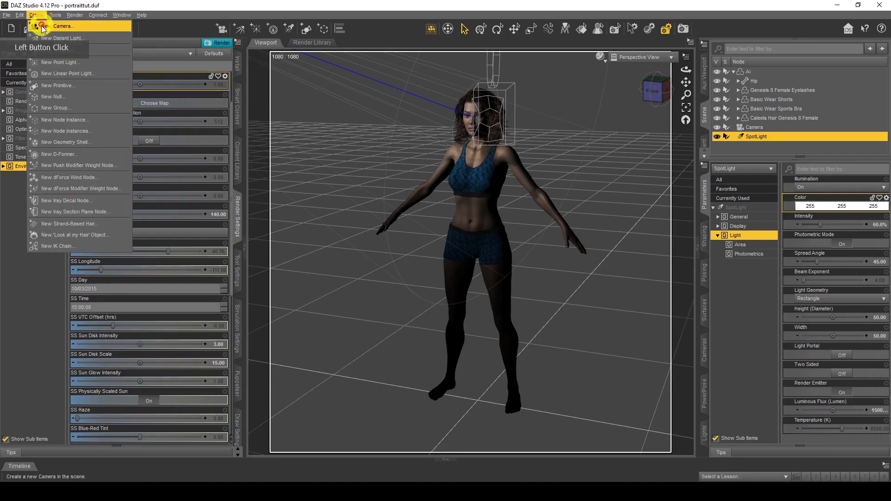
{"action": "left_click", "coordinate": [54, 85]}
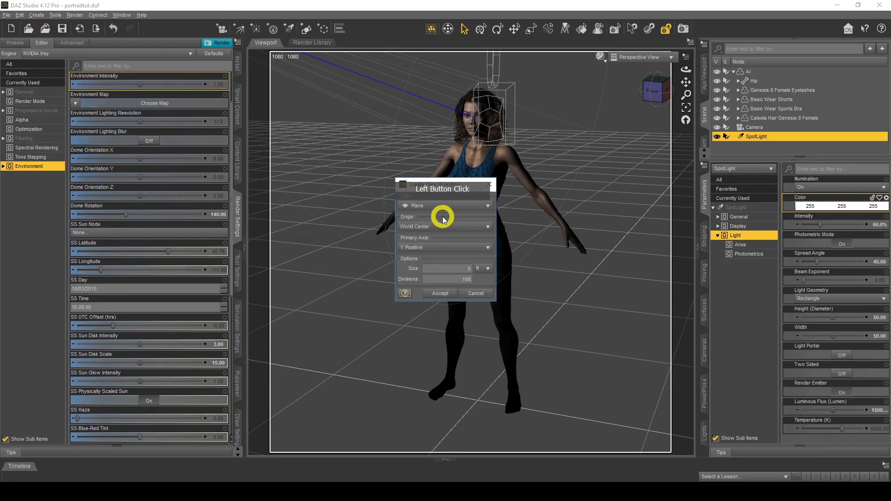
{"action": "left_click_drag", "start_coordinate": [456, 277], "coordinate": [494, 281]}
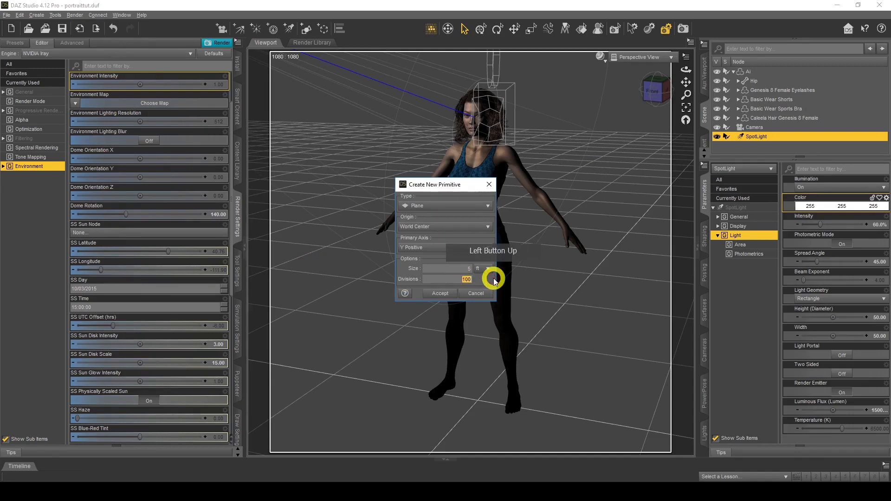
{"action": "type", "text": "1"}
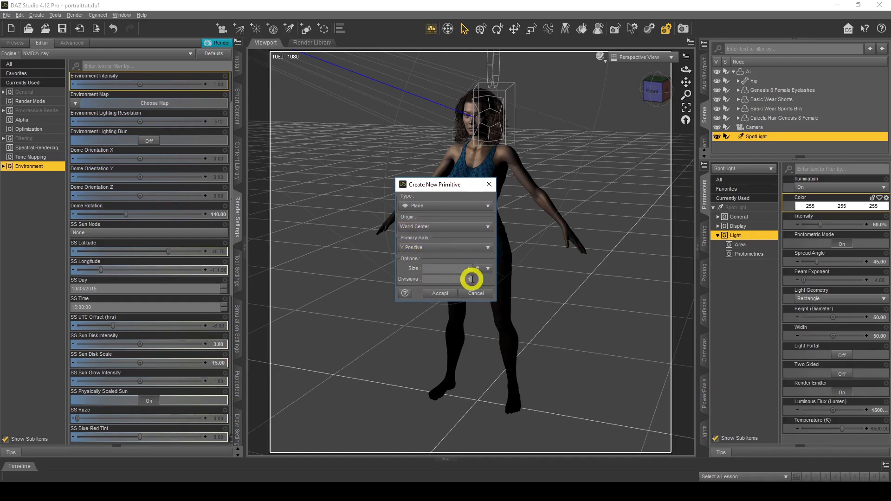
{"action": "left_click", "coordinate": [444, 293]}
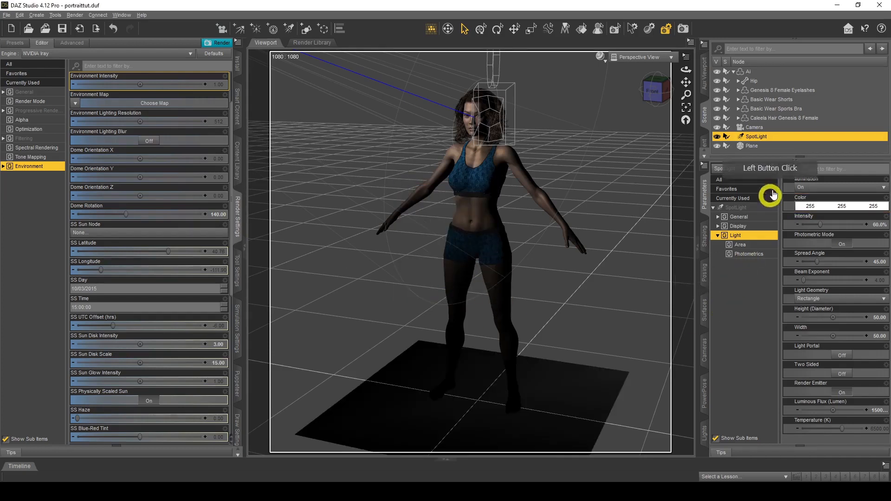
{"action": "left_click", "coordinate": [768, 147]}
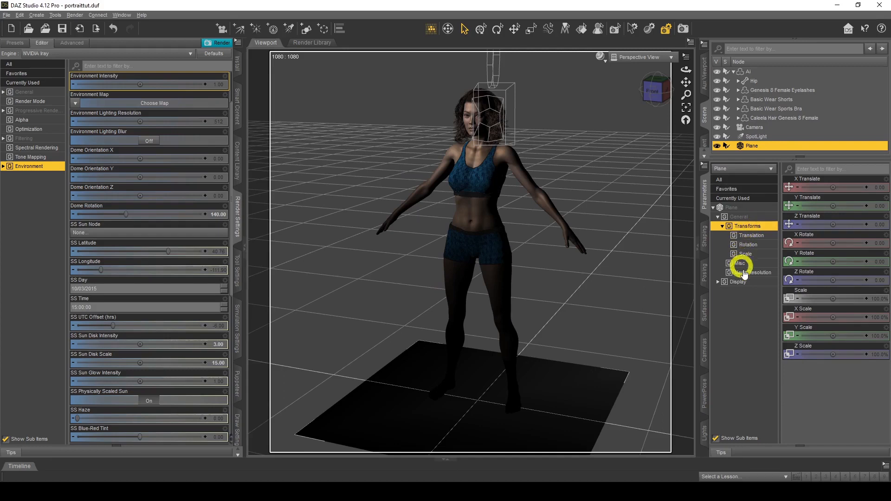
- Try setting the plane's Z Rotate to 90 and undo that rotation
{"action": "left_click", "coordinate": [879, 280]}
{"action": "type", "text": "90"}
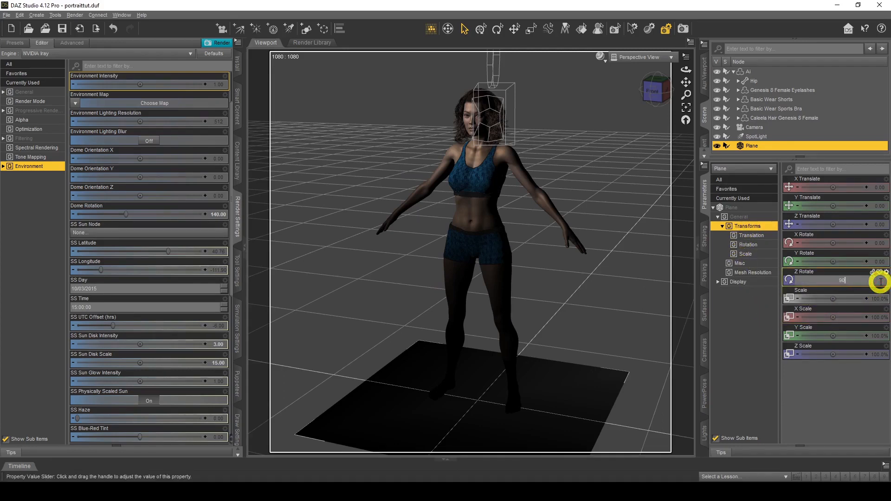
{"action": "key", "text": "Return"}
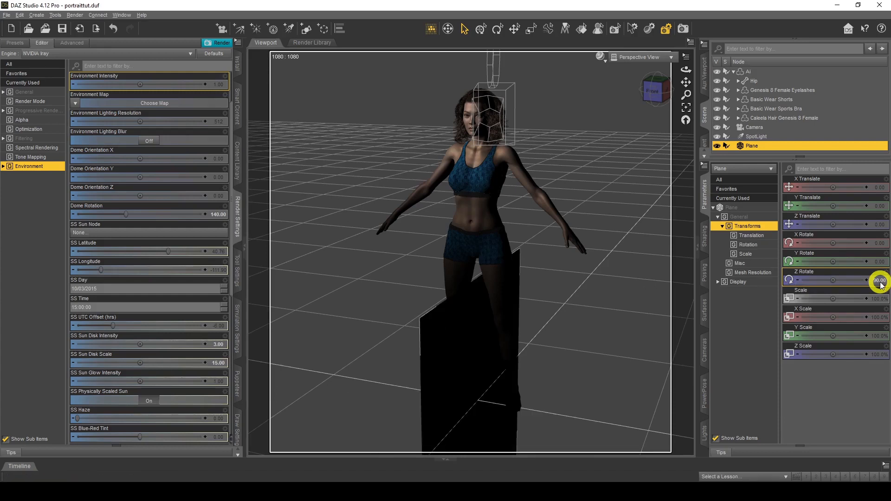
{"action": "key", "text": "ctrl+z"}
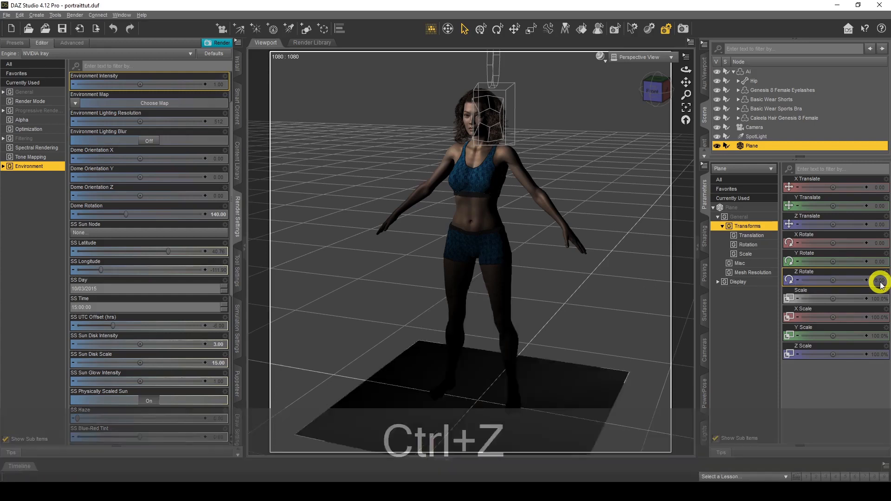
- Stand the plane up as a backdrop behind the figure: X Rotate 90, Y Translate about 108.86, Scale about 246%, Z Translate about -30.39
{"action": "left_click", "coordinate": [878, 244]}
{"action": "type", "text": "90"}
{"action": "key", "text": "Return"}
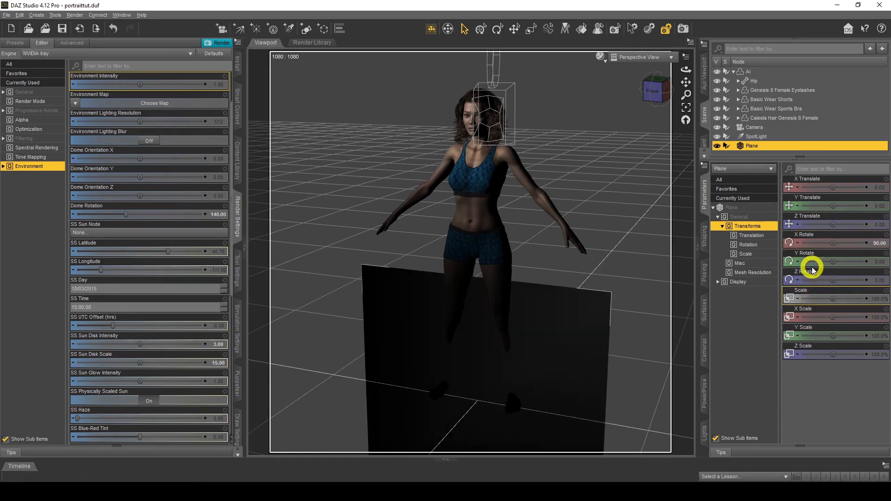
{"action": "left_click_drag", "start_coordinate": [833, 205], "coordinate": [832, 220]}
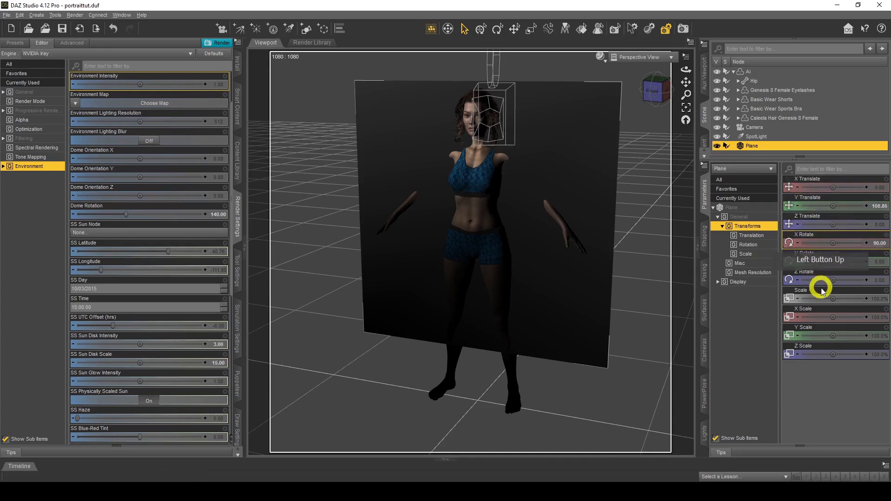
{"action": "left_click_drag", "start_coordinate": [832, 298], "coordinate": [836, 298]}
{"action": "left_click_drag", "start_coordinate": [829, 225], "coordinate": [832, 223]}
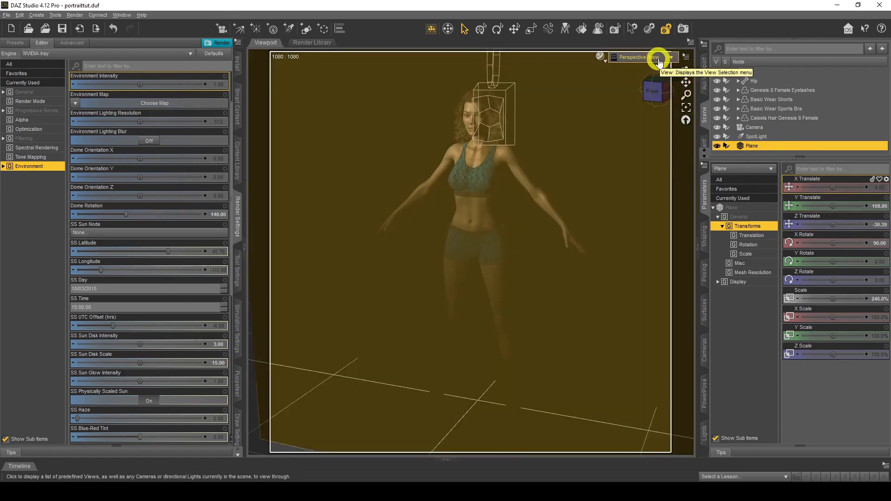
- Look through the SpotLight with it selected and orbit it so it lights the figure from the front
{"action": "left_click", "coordinate": [659, 57]}
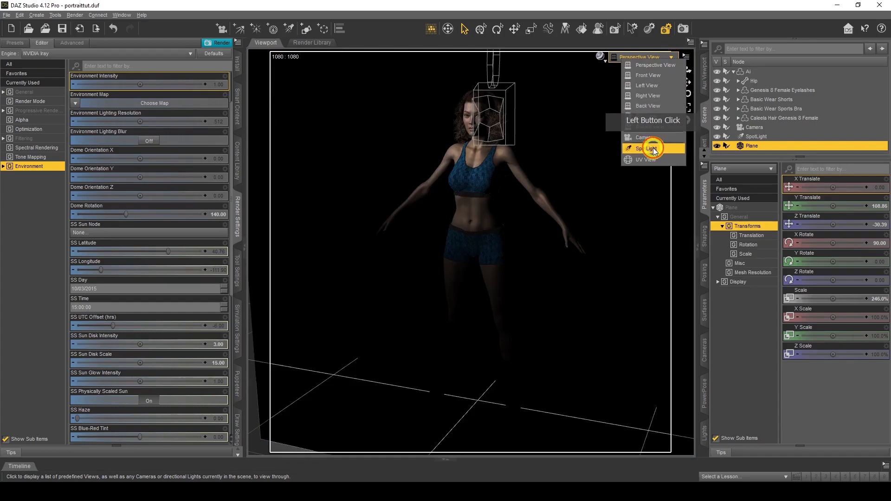
{"action": "left_click", "coordinate": [654, 149]}
{"action": "left_click", "coordinate": [748, 136]}
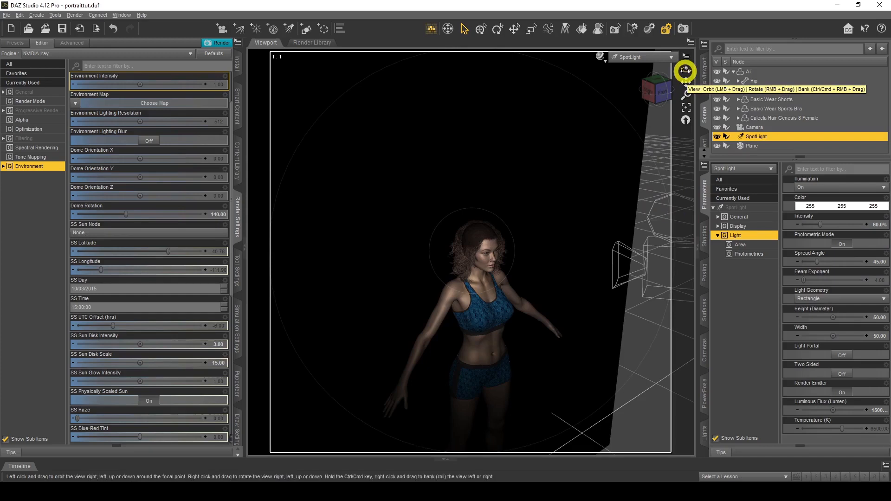
{"action": "left_click_drag", "start_coordinate": [686, 71], "coordinate": [686, 81]}
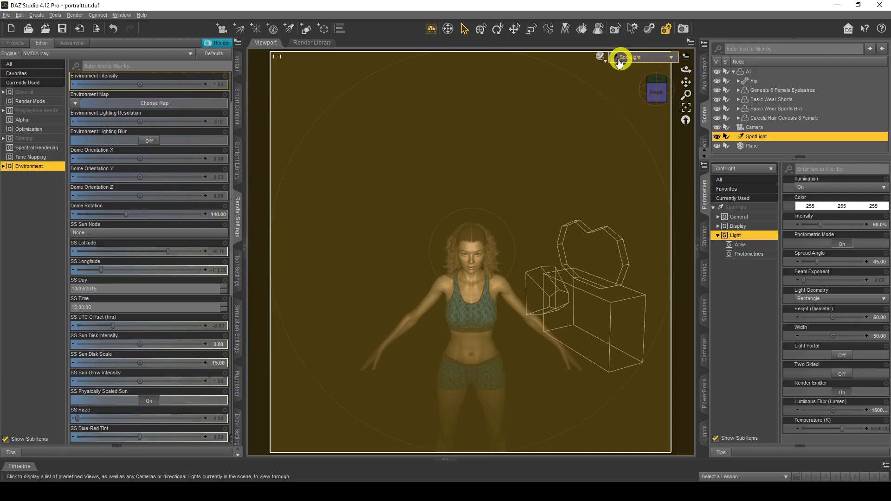
- Return the viewport to the Camera view and preview the scene in the NVIDIA Iray draw style
{"action": "left_click", "coordinate": [620, 62]}
{"action": "left_click", "coordinate": [629, 135]}
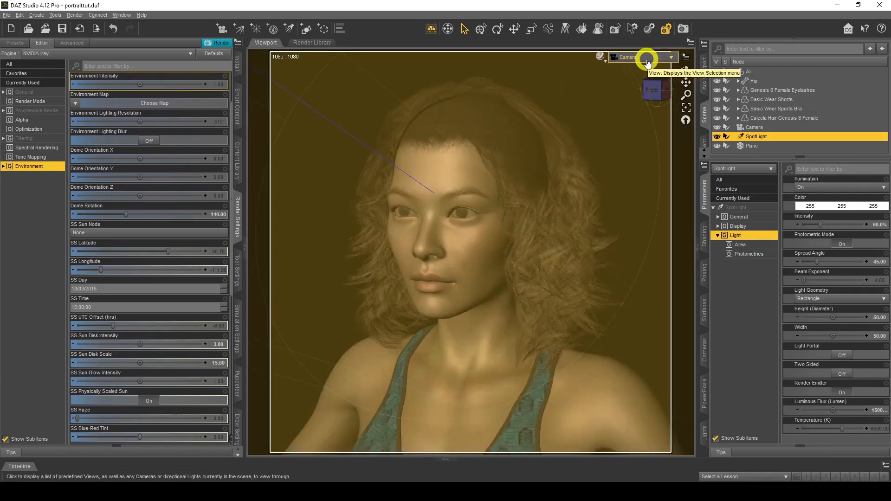
{"action": "left_click", "coordinate": [600, 56]}
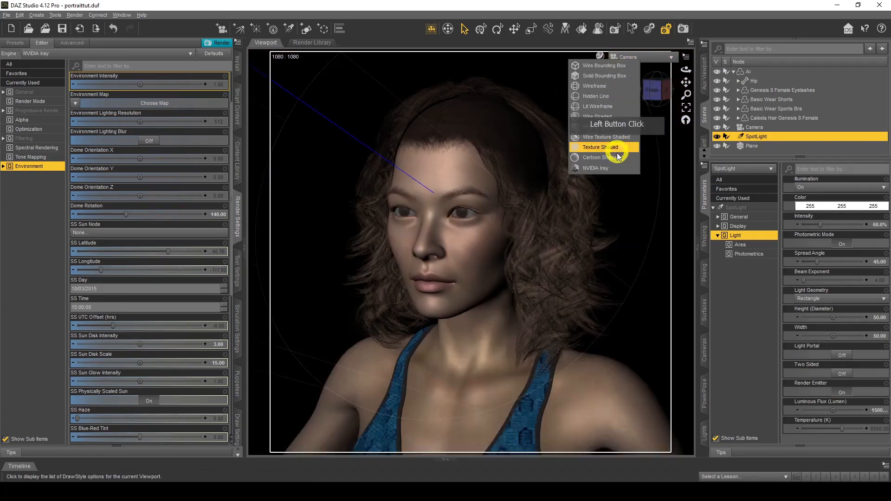
{"action": "left_click", "coordinate": [618, 169]}
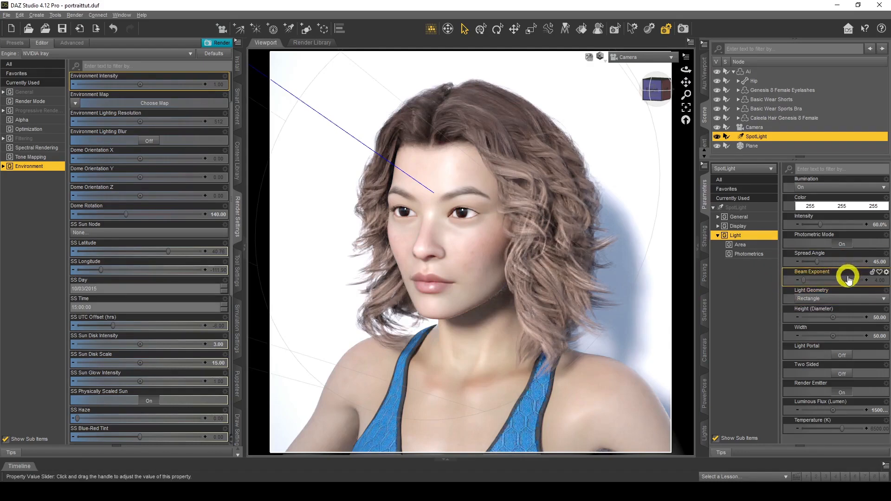
- Set the spotlight's Spread Angle to 30
{"action": "left_click", "coordinate": [880, 261]}
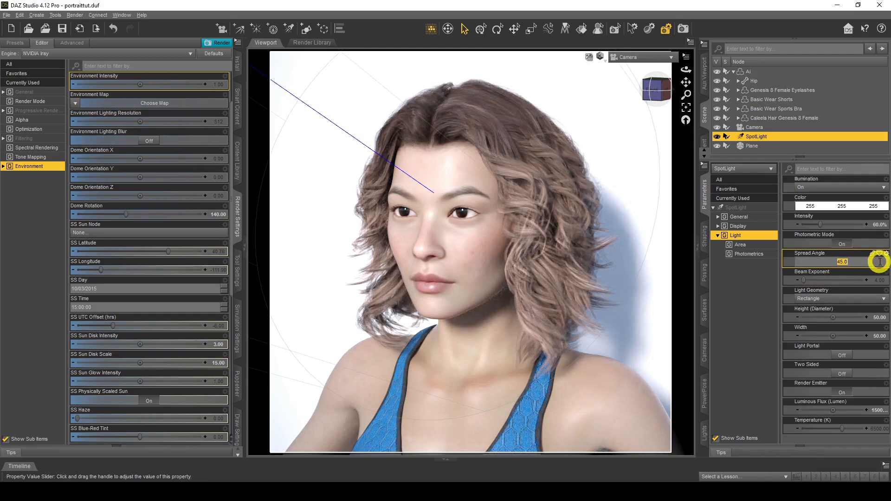
{"action": "type", "text": "30"}
{"action": "key", "text": "Return"}
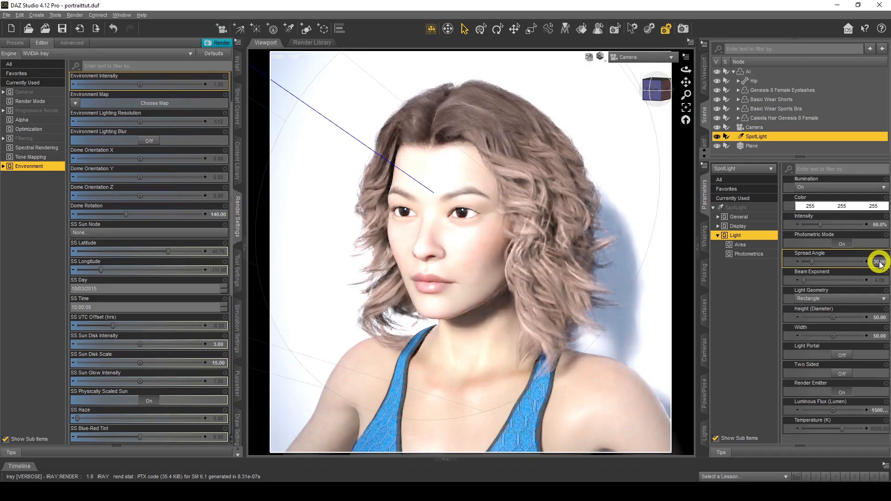
{"action": "left_click", "coordinate": [878, 225]}
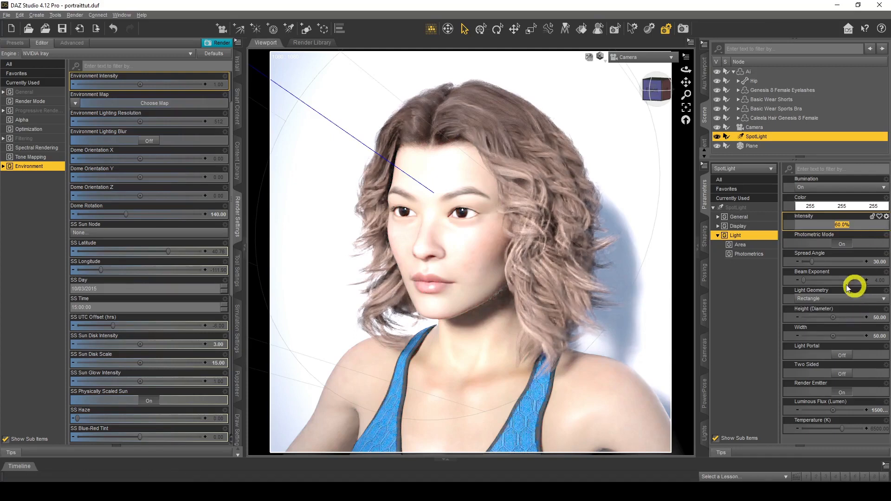
{"action": "left_click", "coordinate": [742, 285]}
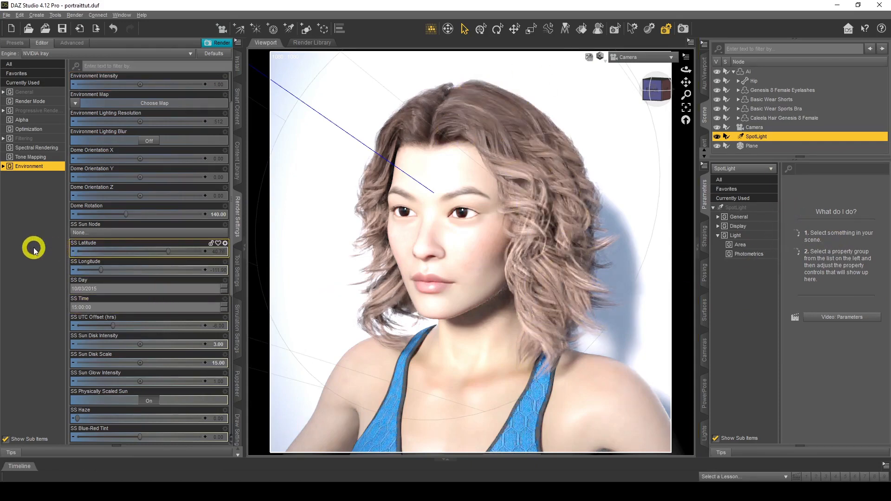
- Turn the render black and white by setting the Tone Mapping Saturation to 0
{"action": "left_click", "coordinate": [31, 158]}
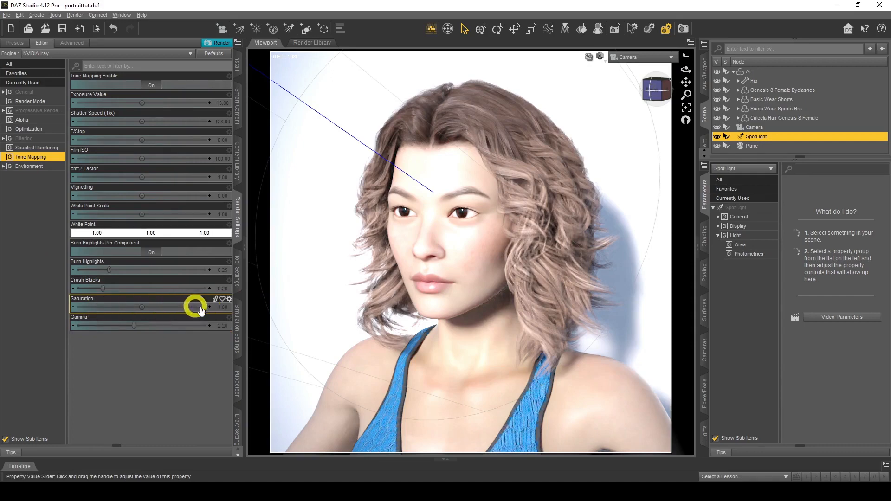
{"action": "left_click", "coordinate": [225, 307]}
{"action": "type", "text": "0"}
{"action": "key", "text": "Return"}
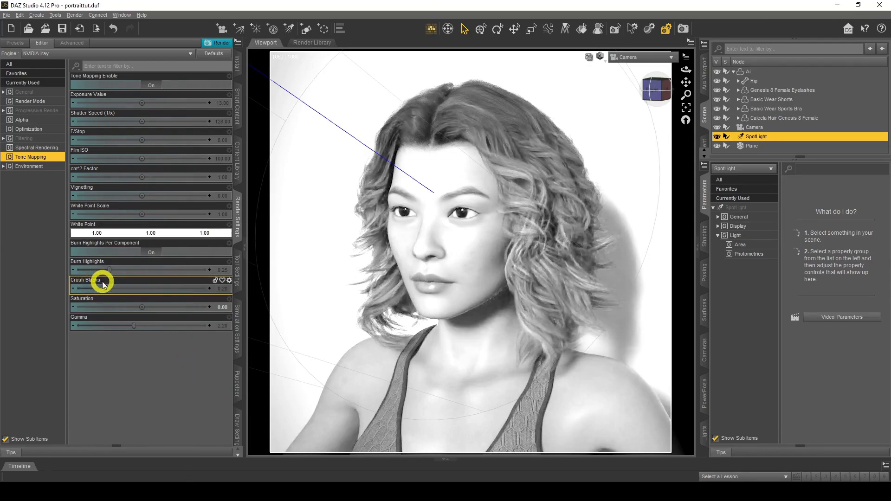
- Set the Tone Mapping Crush Blacks to 1 to deepen the shadows
{"action": "left_click", "coordinate": [224, 289]}
{"action": "type", "text": "1"}
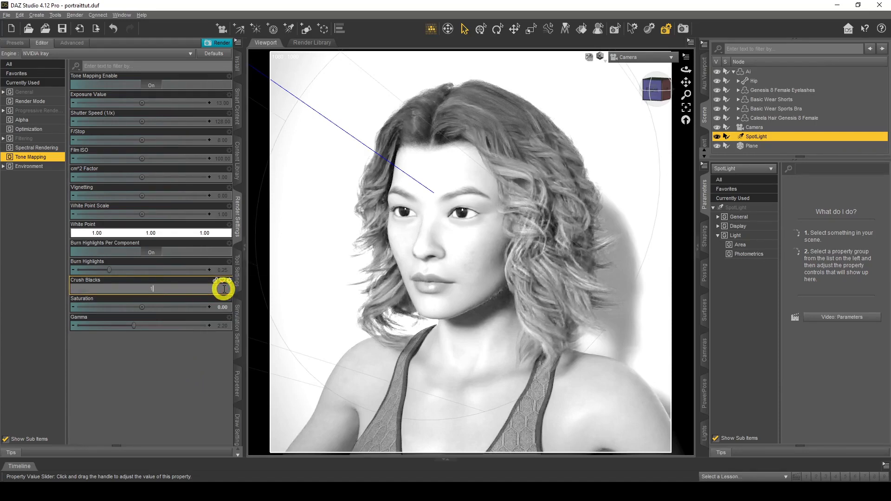
{"action": "key", "text": "Return"}
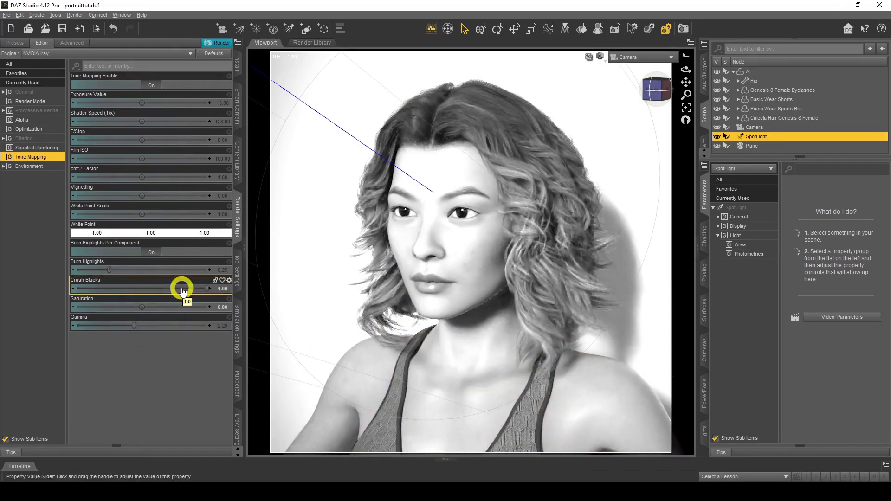
- Try a Tone Mapping Burn Highlights value of 1 and restore its default
{"action": "mouse_move", "coordinate": [130, 270]}
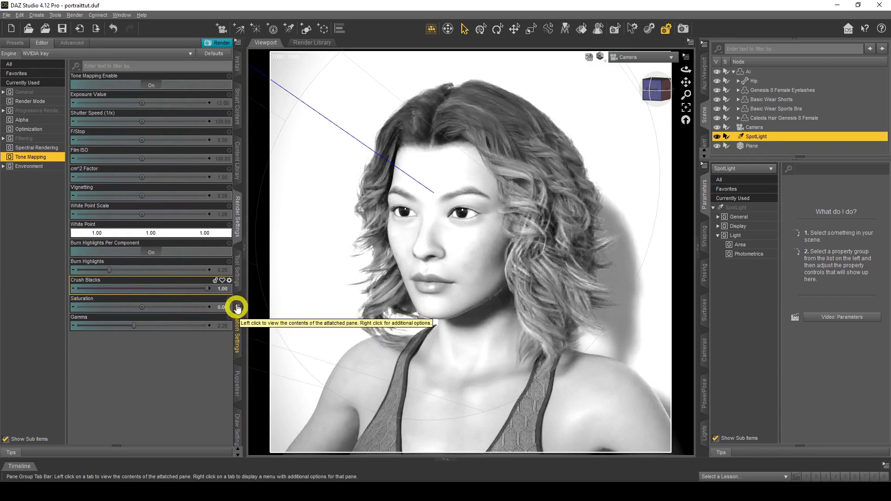
{"action": "left_click", "coordinate": [225, 271]}
{"action": "type", "text": "1"}
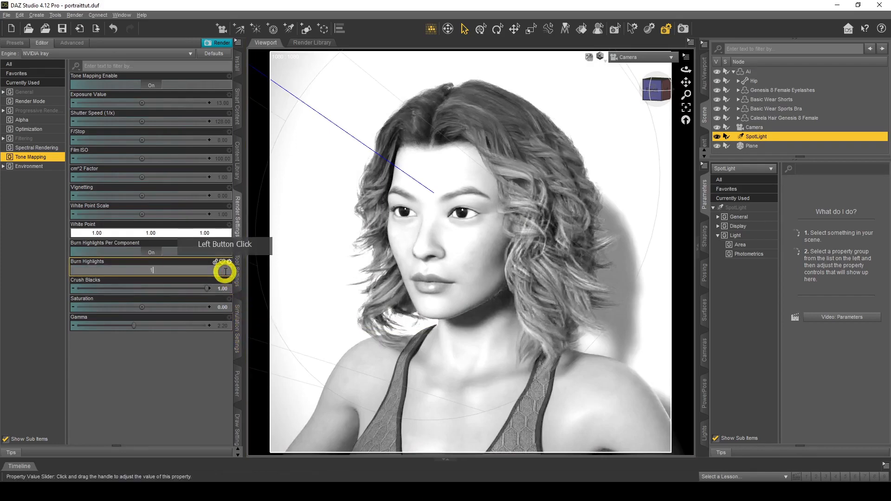
{"action": "key", "text": "Return"}
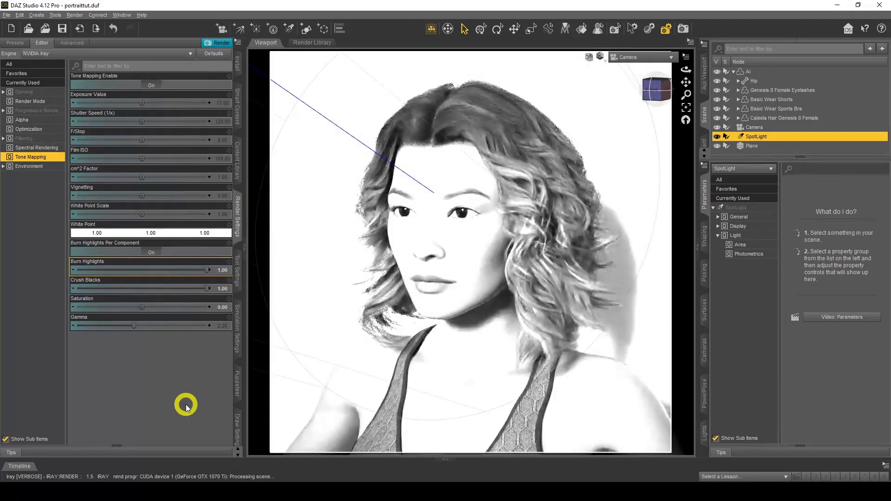
{"action": "left_click", "coordinate": [222, 271], "text": "alt"}
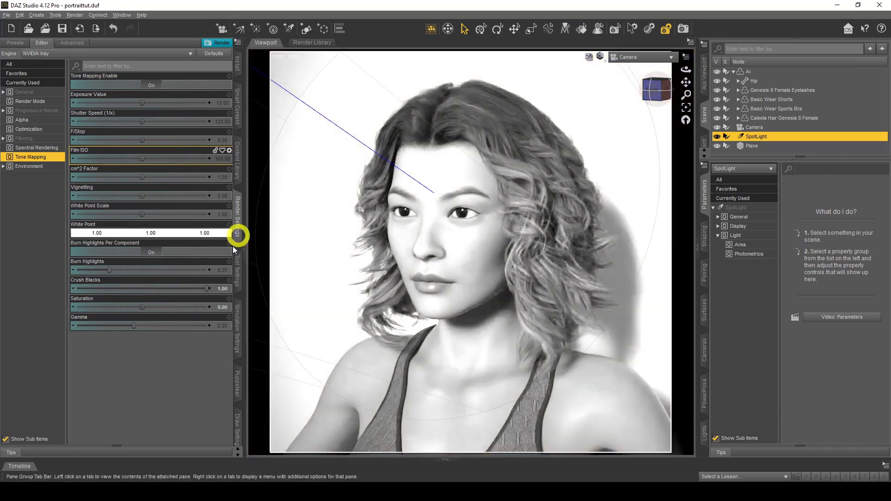
- Set the Tone Mapping Vignetting to 50 to darken the image edges
{"action": "left_click", "coordinate": [222, 197]}
{"action": "left_click", "coordinate": [120, 115]}
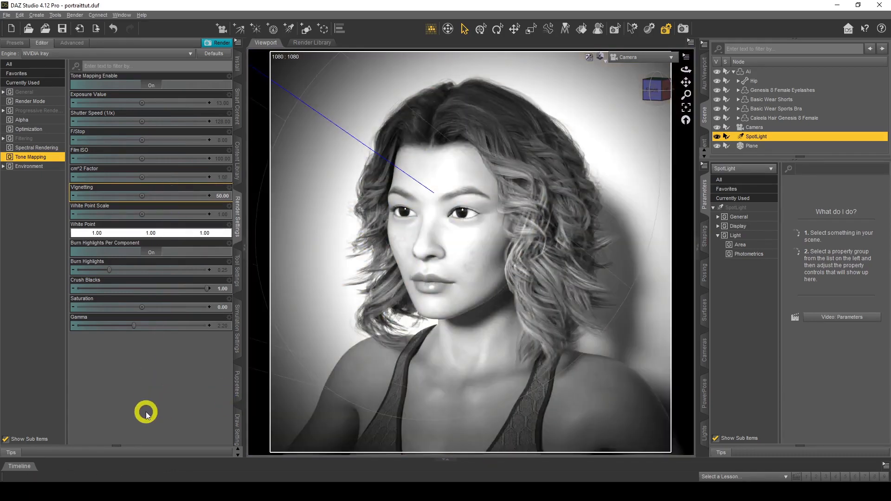
- Set the spotlight's Intensity to 75%
{"action": "left_click", "coordinate": [749, 236]}
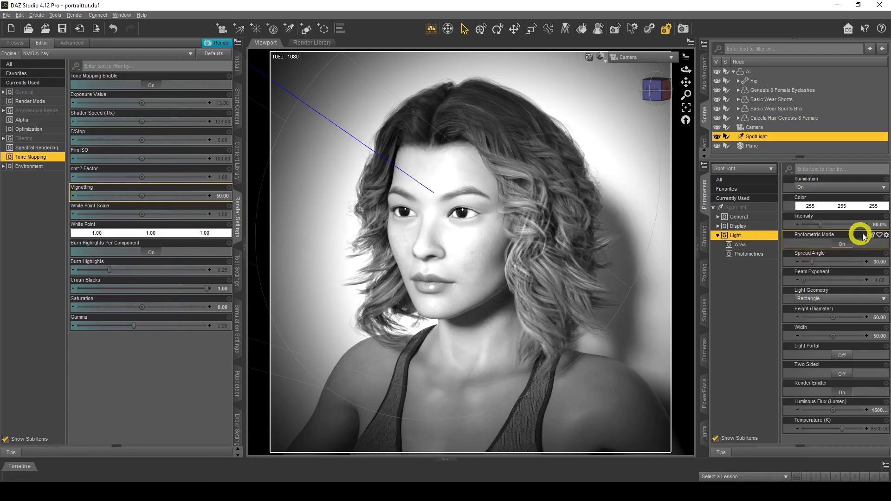
{"action": "left_click", "coordinate": [877, 225]}
{"action": "type", "text": "75"}
{"action": "key", "text": "Return"}
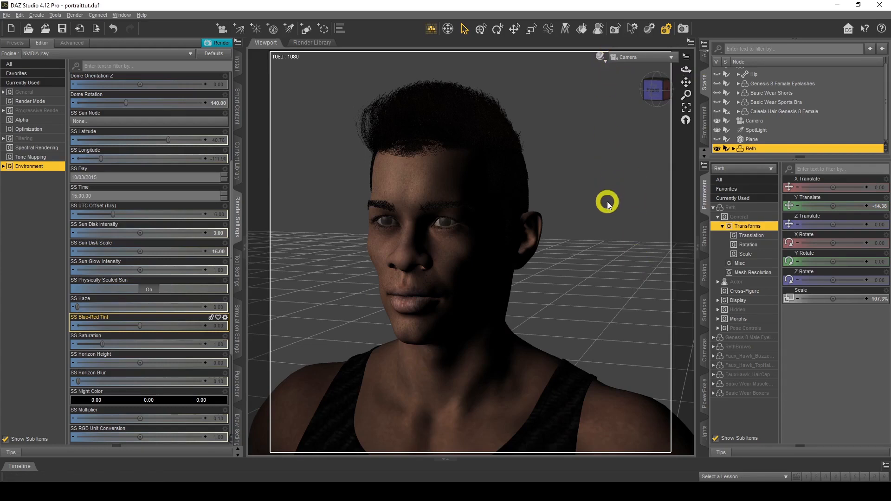
- Look through the spotlight and reposition it so the male figure's head sits in the centre of its cone
{"action": "left_click", "coordinate": [770, 130]}
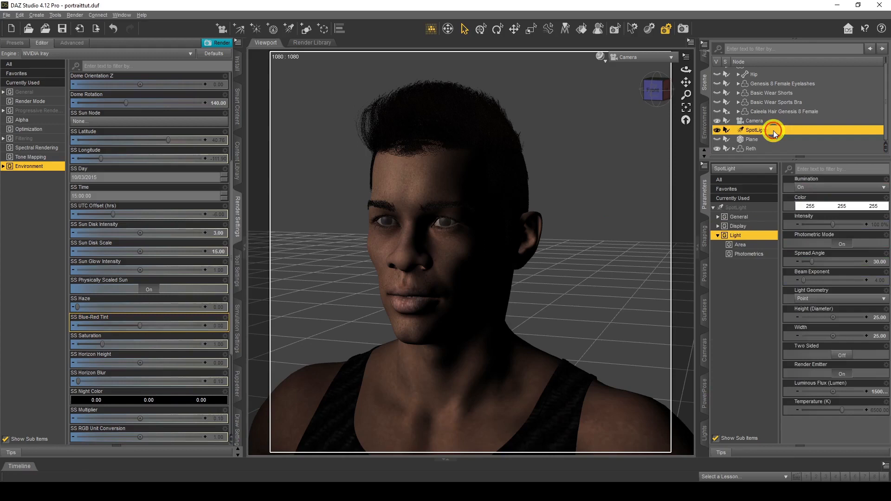
{"action": "left_click", "coordinate": [637, 56]}
{"action": "left_click", "coordinate": [637, 147]}
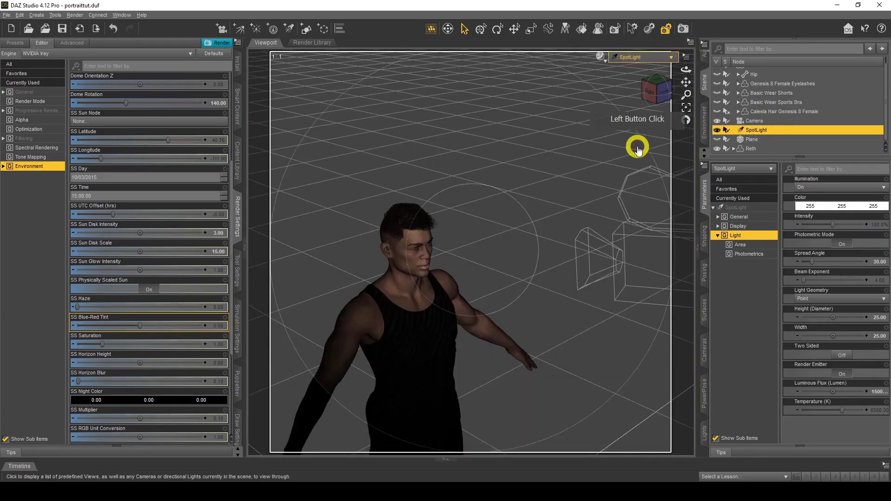
{"action": "middle_click_drag", "start_coordinate": [639, 146], "coordinate": [639, 146]}
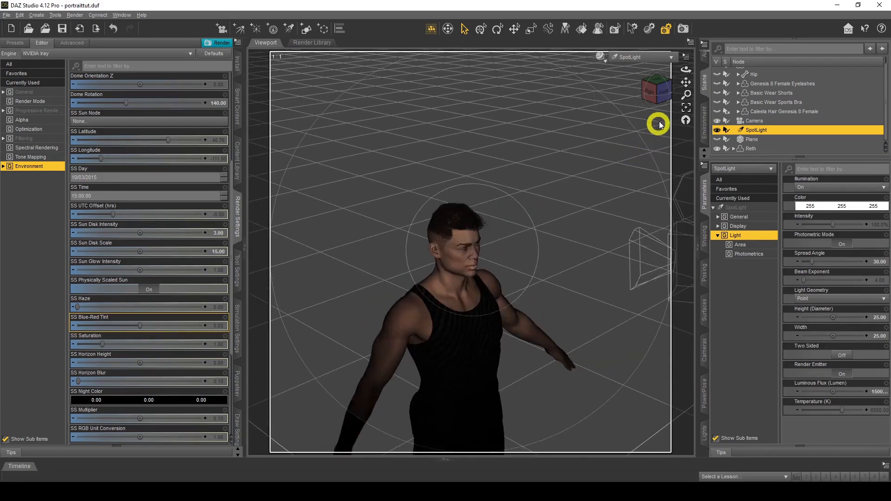
{"action": "left_click_drag", "start_coordinate": [686, 86], "coordinate": [687, 67]}
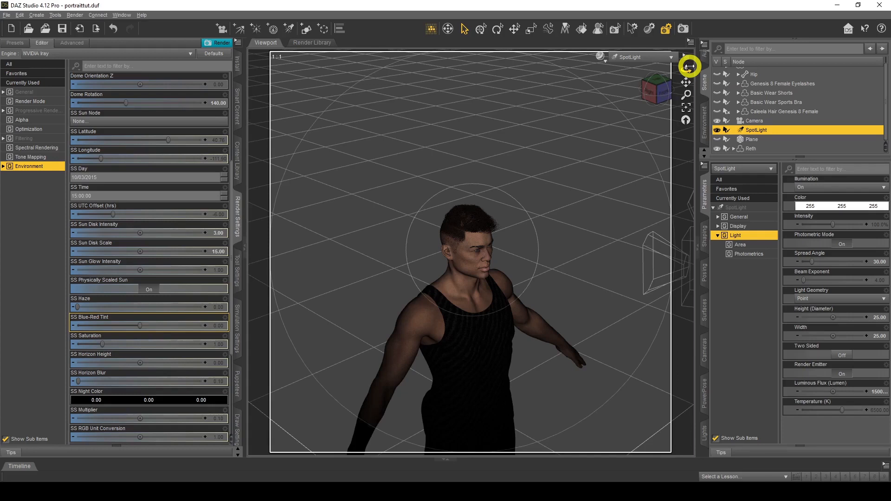
- Return to the Camera view and preview the male figure in the NVIDIA Iray draw style
{"action": "left_click", "coordinate": [628, 60]}
{"action": "left_click", "coordinate": [626, 135]}
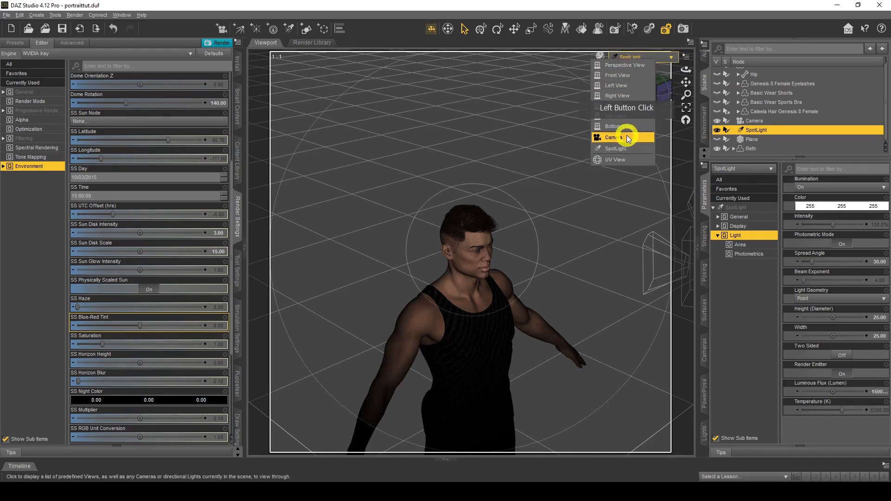
{"action": "left_click", "coordinate": [601, 56]}
{"action": "left_click", "coordinate": [603, 165]}
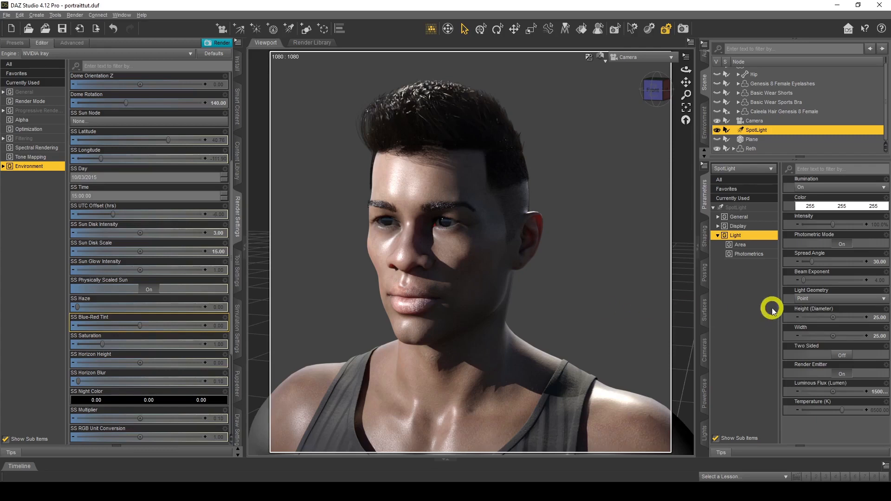
- Set the spotlight's Spread Angle to 60 and its Light Geometry to Rectangle
{"action": "left_click", "coordinate": [878, 262]}
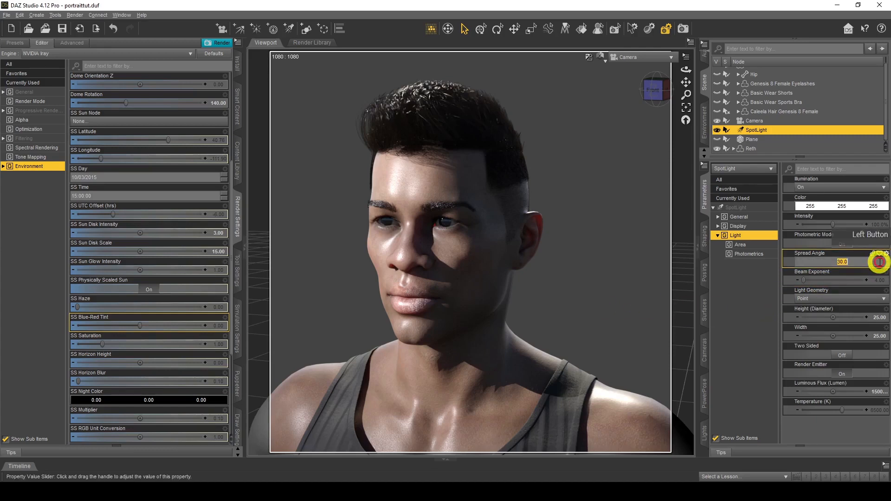
{"action": "type", "text": "45"}
{"action": "key", "text": "Return"}
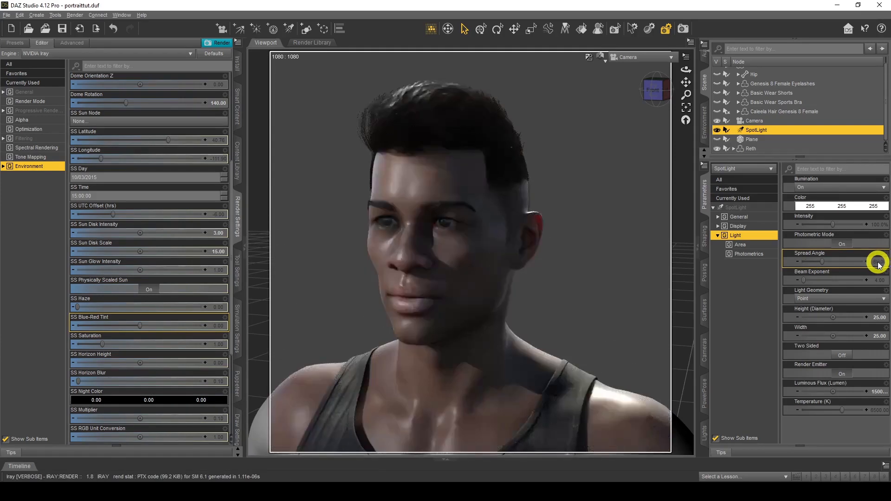
{"action": "left_click", "coordinate": [851, 298]}
{"action": "left_click", "coordinate": [819, 318]}
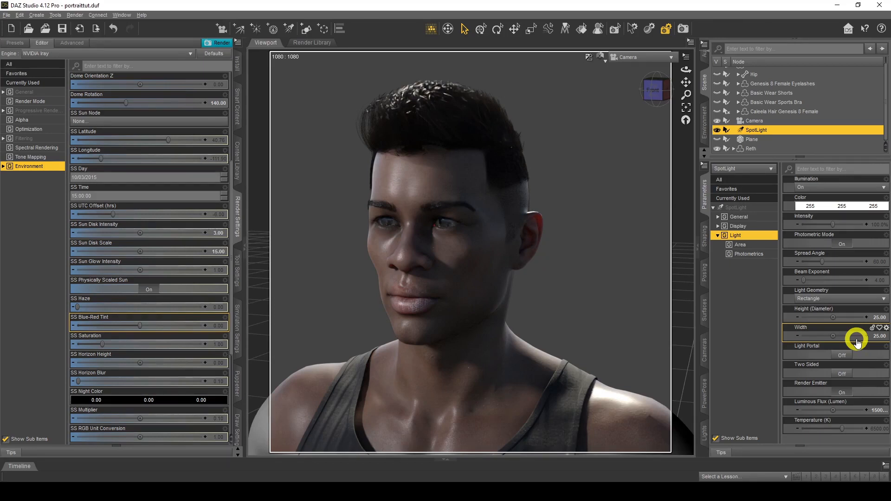
- Try the spotlight's Intensity at 150% and at 200%
{"action": "left_click", "coordinate": [882, 262]}
{"action": "left_click", "coordinate": [879, 225]}
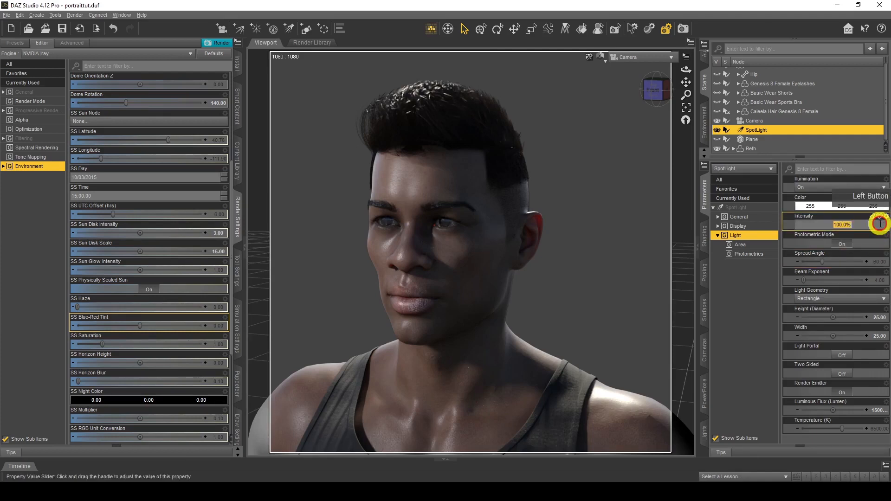
{"action": "type", "text": "50"}
{"action": "key", "text": "Return"}
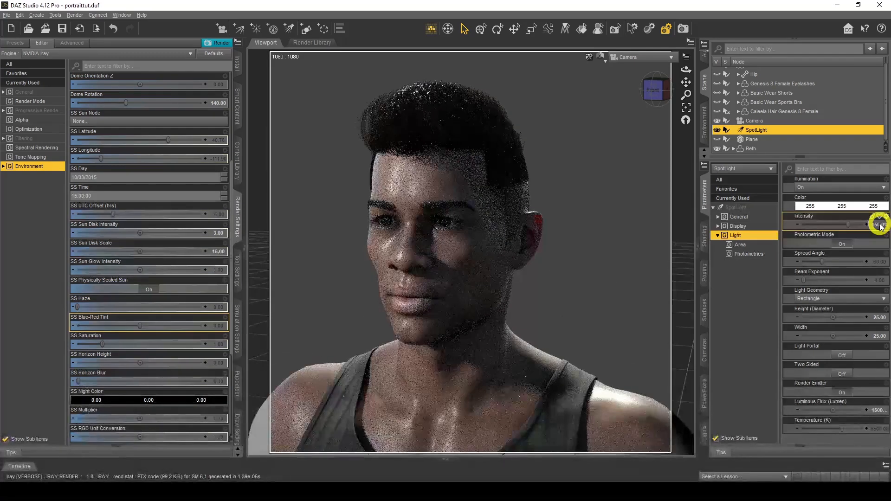
{"action": "left_click", "coordinate": [880, 225]}
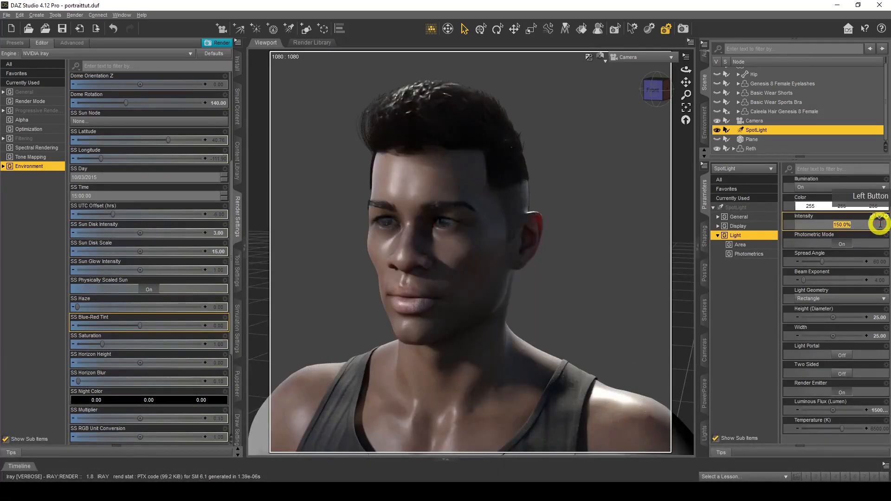
{"action": "type", "text": "200"}
{"action": "key", "text": "Return"}
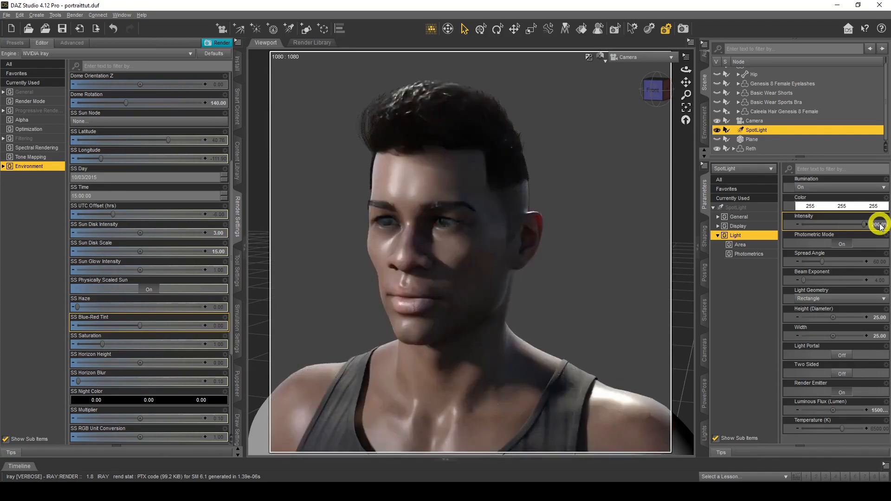
- Set the spotlight's Luminous Flux to 350000 lumens
{"action": "left_click", "coordinate": [877, 410]}
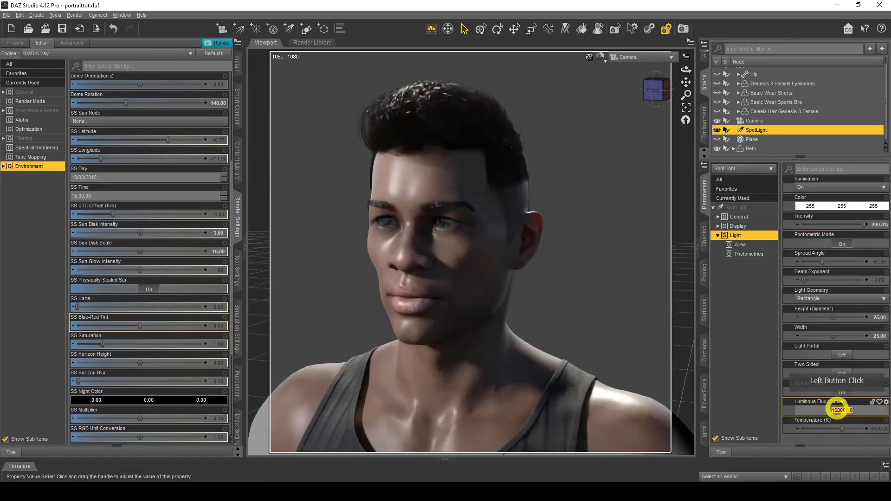
{"action": "left_click", "coordinate": [876, 409]}
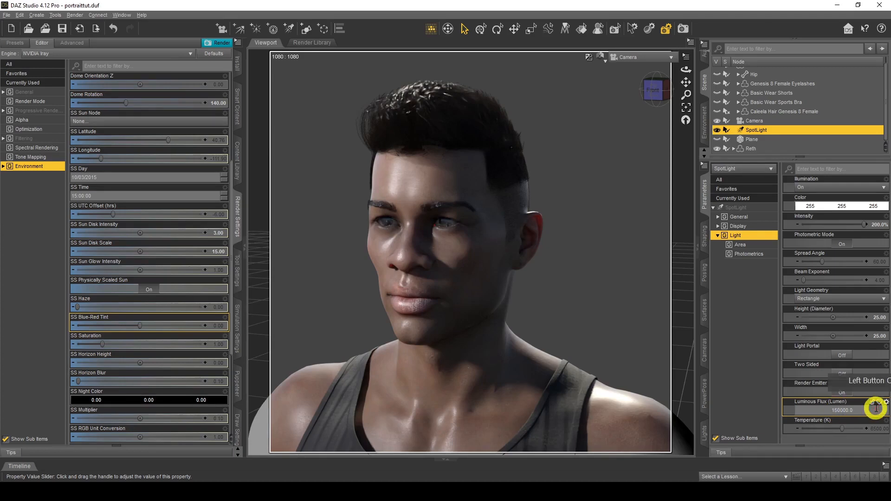
{"action": "key", "text": "ctrl+a"}
{"action": "type", "text": "300000"}
{"action": "key", "text": "Return"}
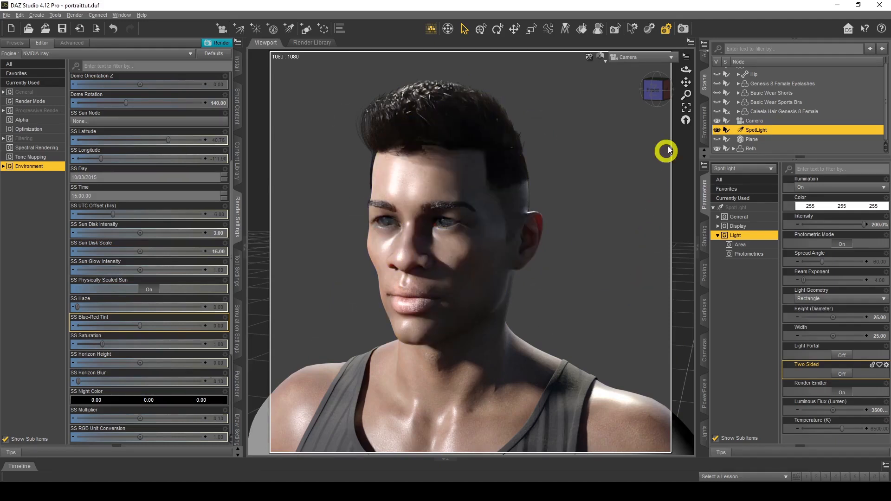
- Check the face from the front, switch to Texture Shaded, and lower and pull back the spotlight through its own view
{"action": "left_click_drag", "start_coordinate": [687, 71], "coordinate": [687, 70]}
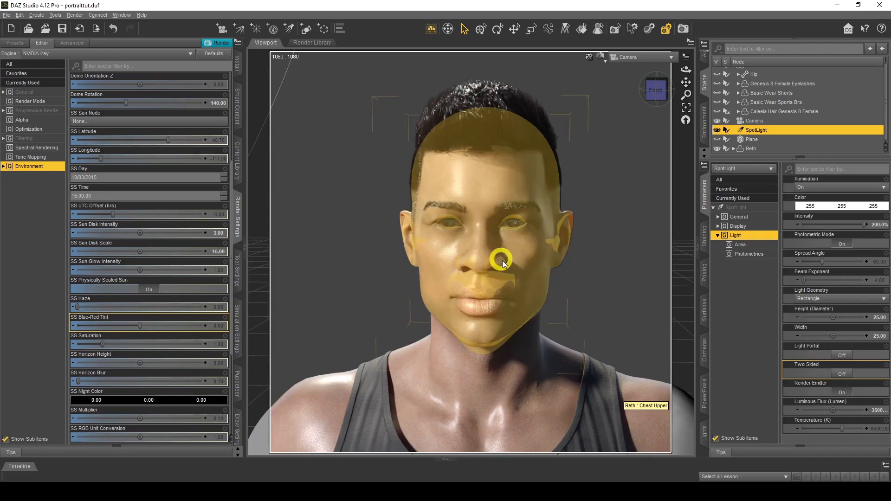
{"action": "left_click", "coordinate": [515, 221]}
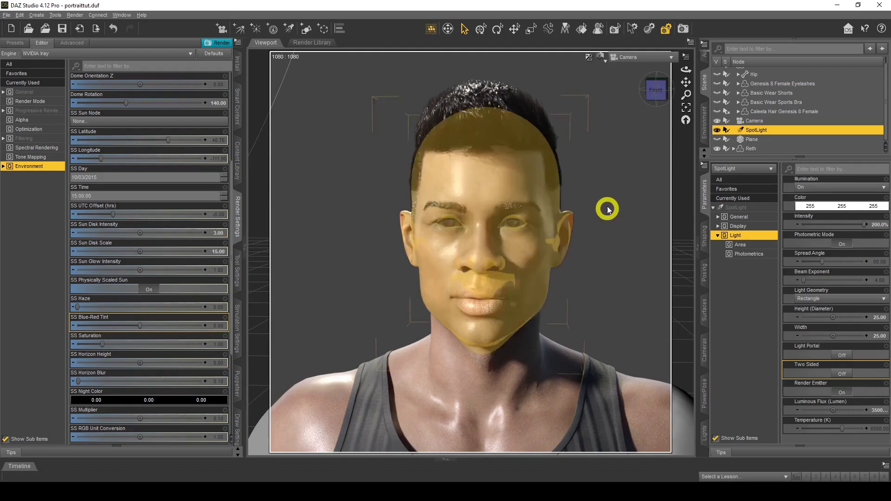
{"action": "left_click", "coordinate": [604, 63]}
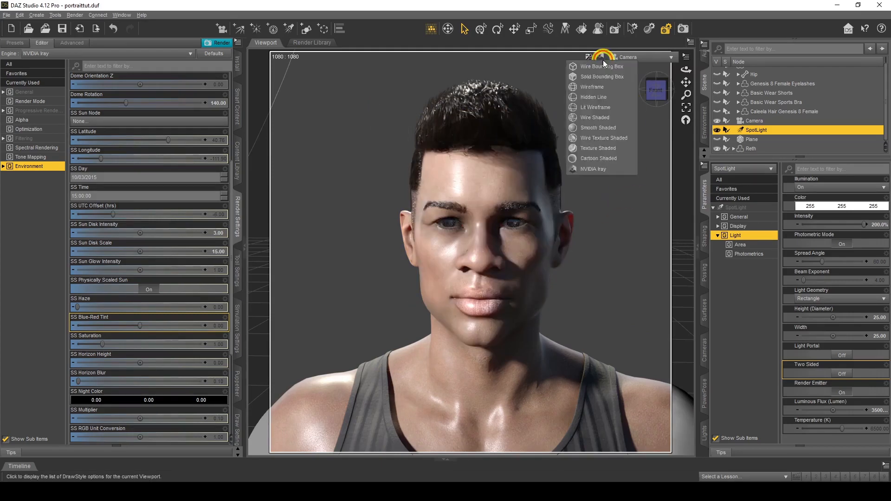
{"action": "left_click", "coordinate": [607, 147]}
{"action": "left_click", "coordinate": [643, 64]}
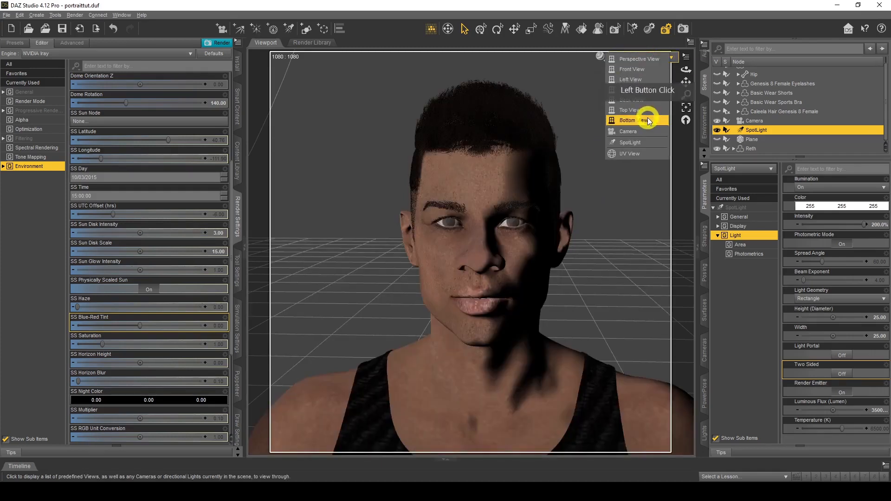
{"action": "left_click", "coordinate": [643, 142]}
{"action": "mouse_move", "coordinate": [681, 75]}
{"action": "left_mouse_down"}
{"action": "mouse_move", "coordinate": [692, 77]}
{"action": "mouse_move", "coordinate": [686, 70]}
{"action": "left_mouse_up"}
{"action": "left_click", "coordinate": [748, 132]}
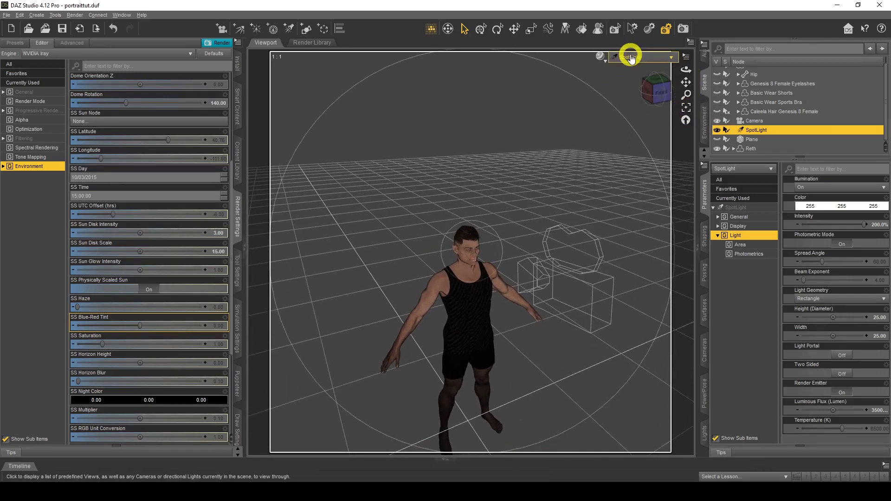
- Preview the relit face through the Camera in NVIDIA Iray and turn the camera to a three-quarter view
{"action": "left_click", "coordinate": [606, 60]}
{"action": "left_click", "coordinate": [628, 132]}
{"action": "left_click", "coordinate": [602, 59]}
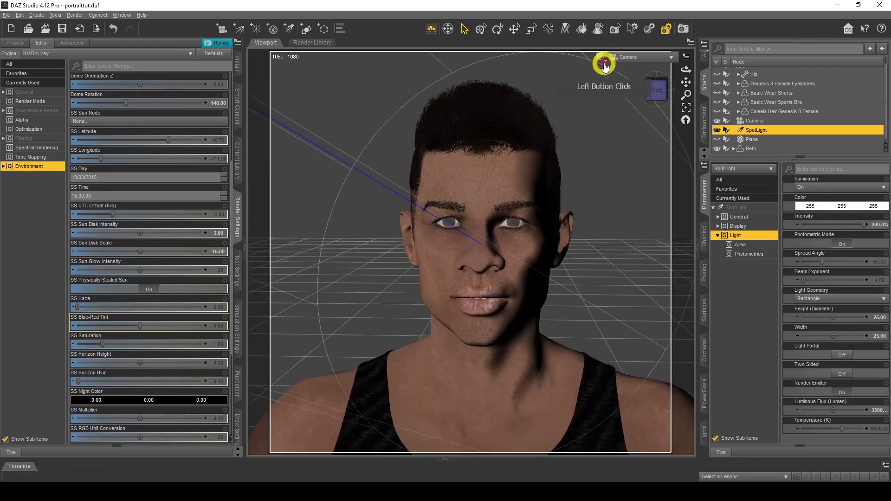
{"action": "left_click", "coordinate": [604, 165]}
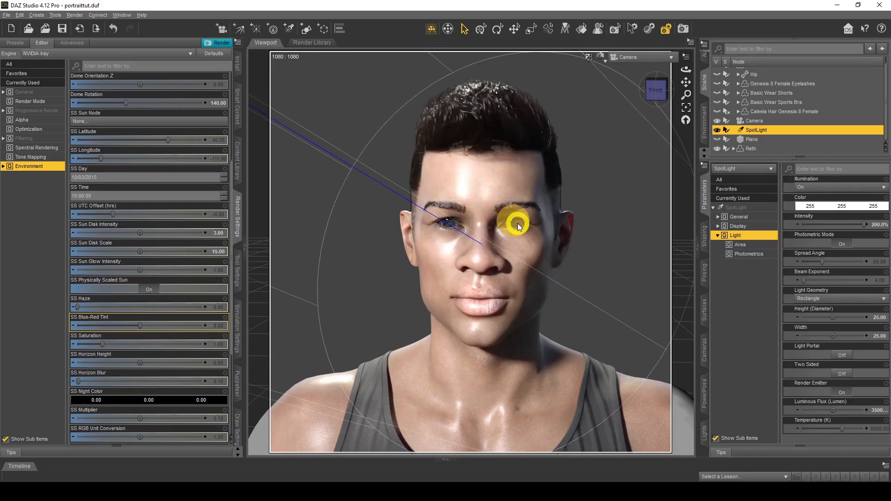
{"action": "left_click_drag", "start_coordinate": [686, 70], "coordinate": [686, 71]}
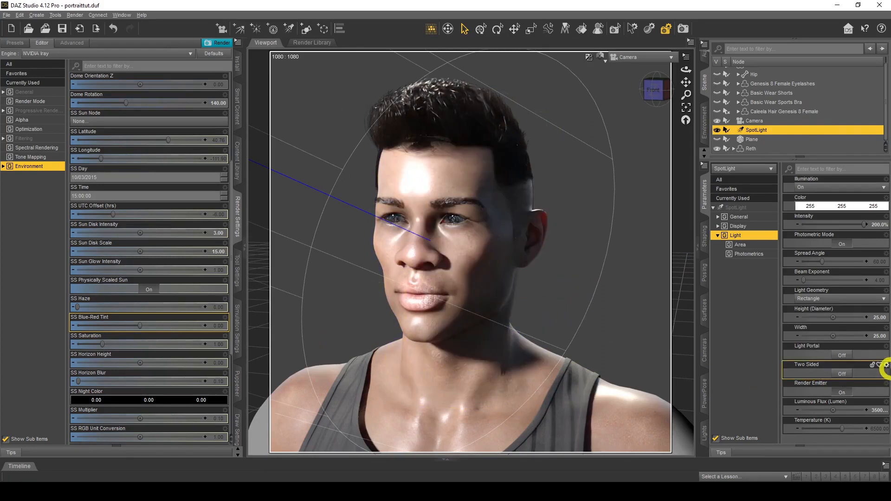
- Narrow the spotlight's Spread Angle to 30, keeping the Rectangle light geometry
{"action": "left_click", "coordinate": [857, 300]}
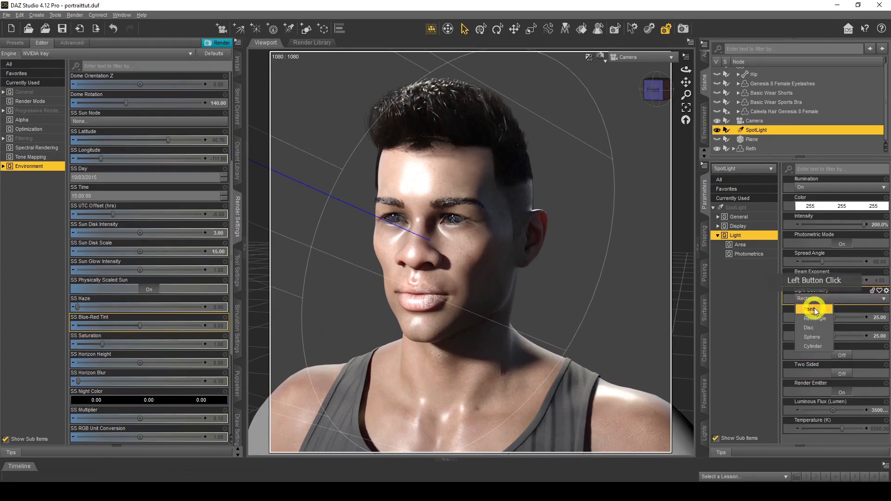
{"action": "left_click", "coordinate": [878, 263]}
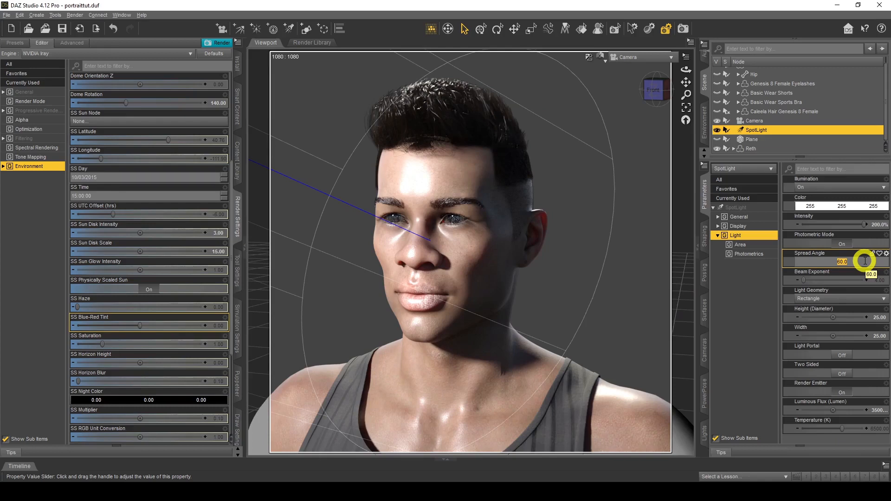
{"action": "type", "text": "40"}
{"action": "key", "text": "Return"}
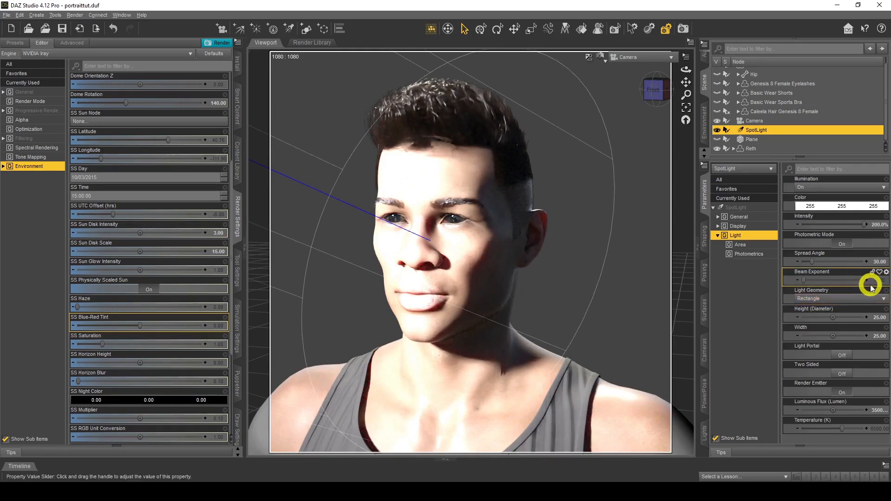
- Reduce the spotlight's Intensity in stages to 125%, 75% and finally 50%
{"action": "left_click", "coordinate": [879, 224]}
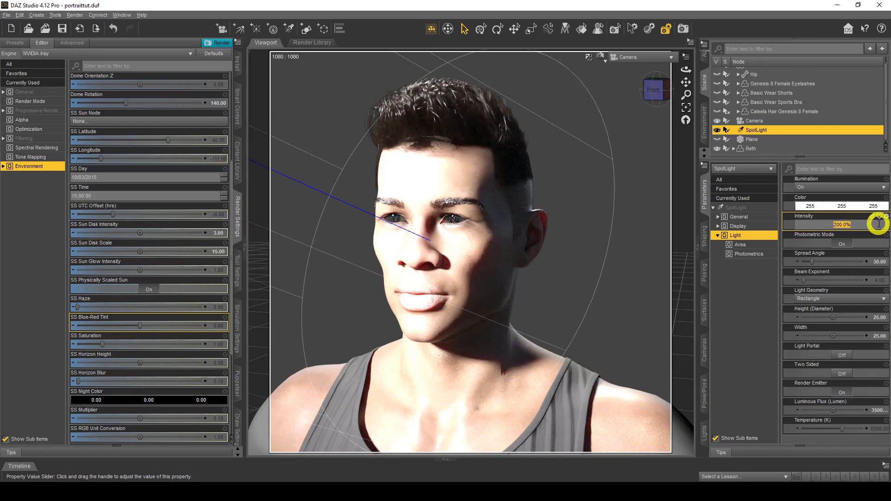
{"action": "type", "text": "125"}
{"action": "key", "text": "Return"}
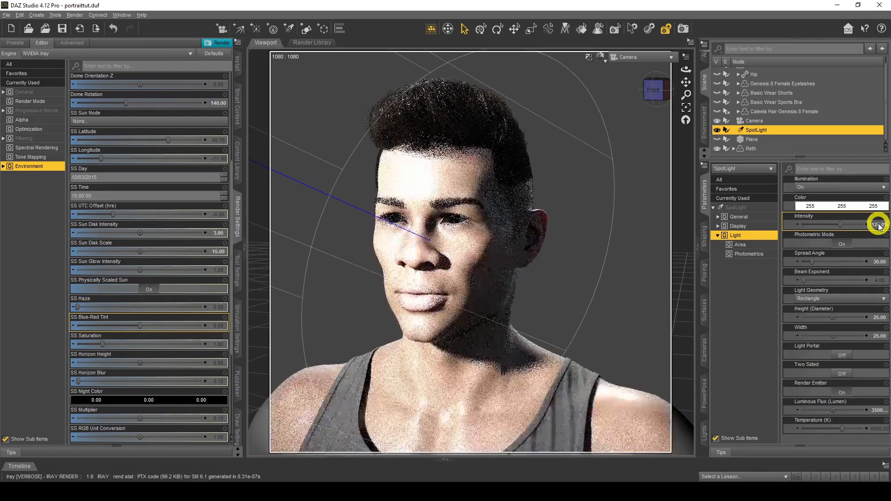
{"action": "left_click", "coordinate": [879, 225]}
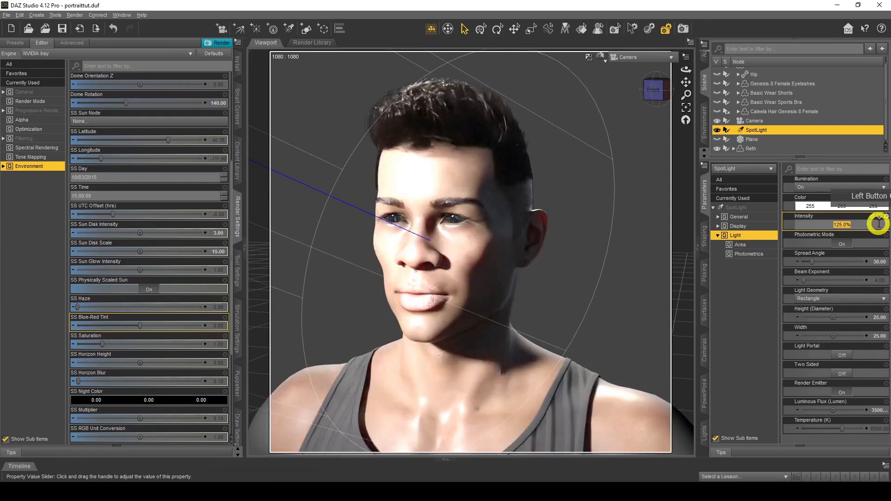
{"action": "type", "text": "75"}
{"action": "key", "text": "Return"}
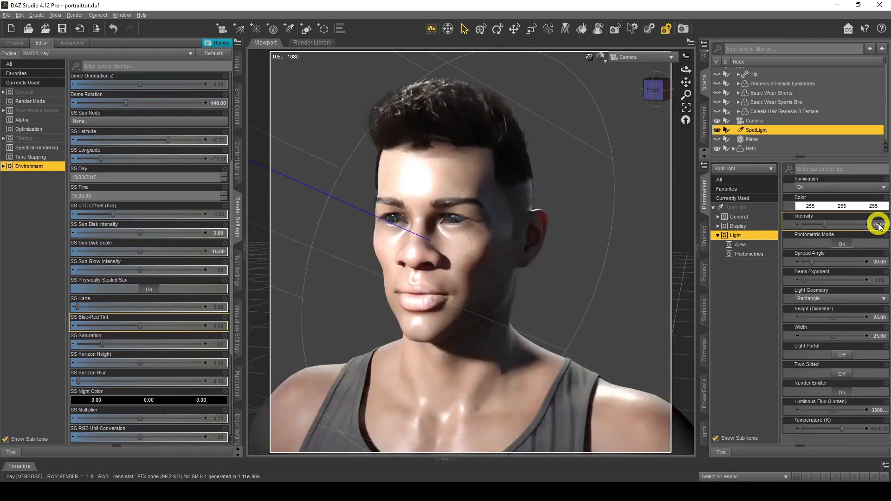
{"action": "left_click", "coordinate": [879, 225]}
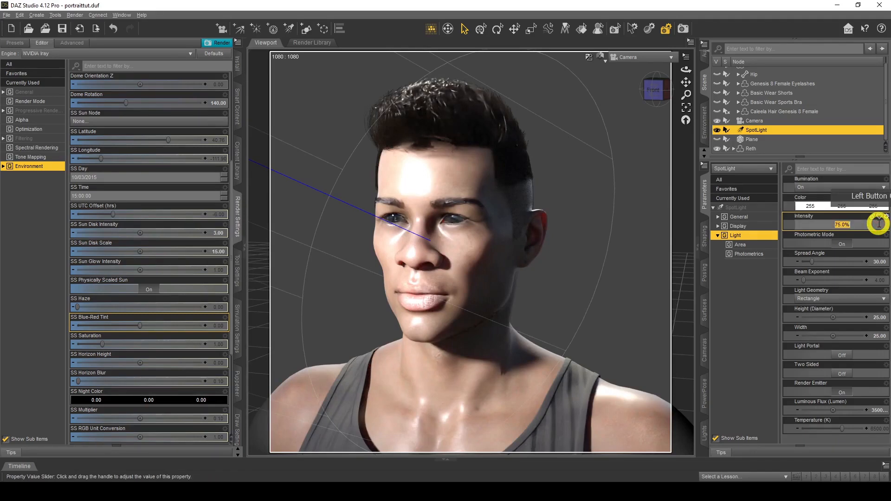
{"action": "type", "text": "50"}
{"action": "key", "text": "Return"}
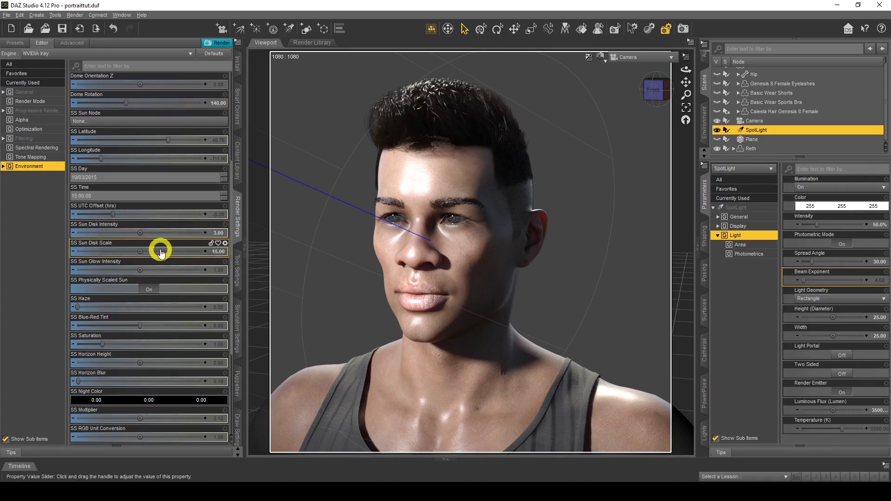
- Set the environment's SS Sun Disk Scale to 4
{"action": "left_click", "coordinate": [219, 252]}
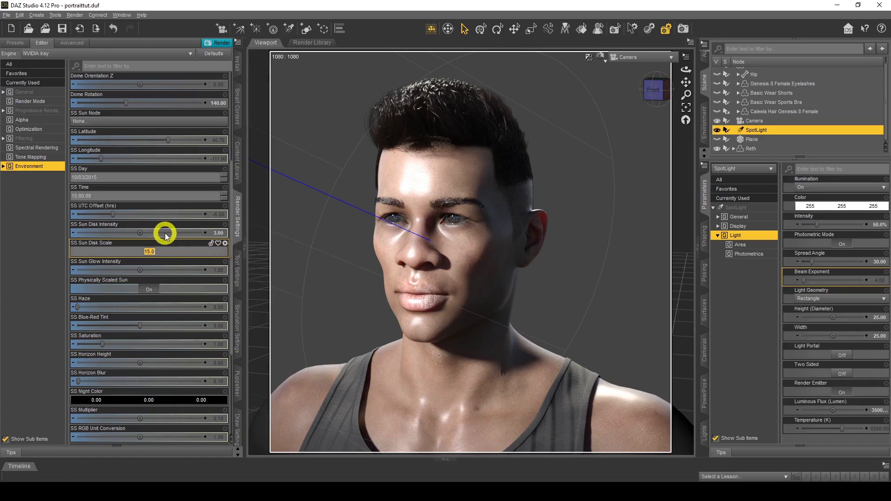
{"action": "type", "text": "4"}
{"action": "key", "text": "Return"}
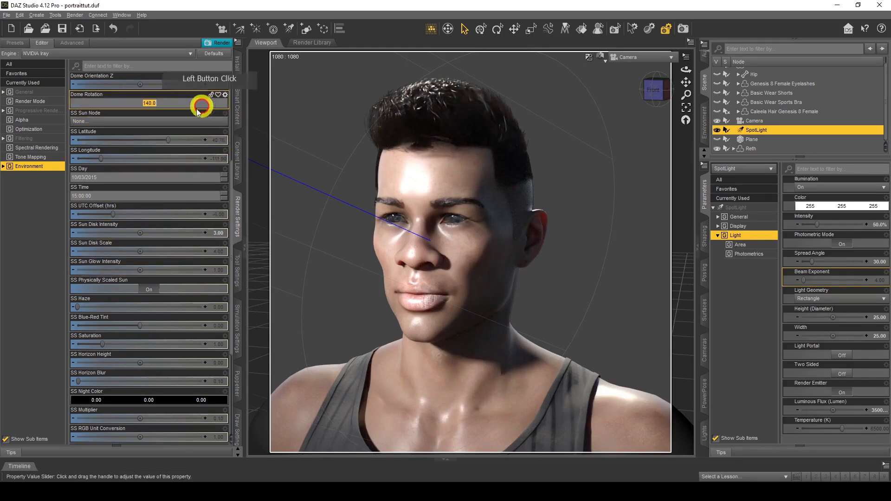
- Set the environment's Dome Rotation to 150
{"action": "left_click", "coordinate": [163, 107]}
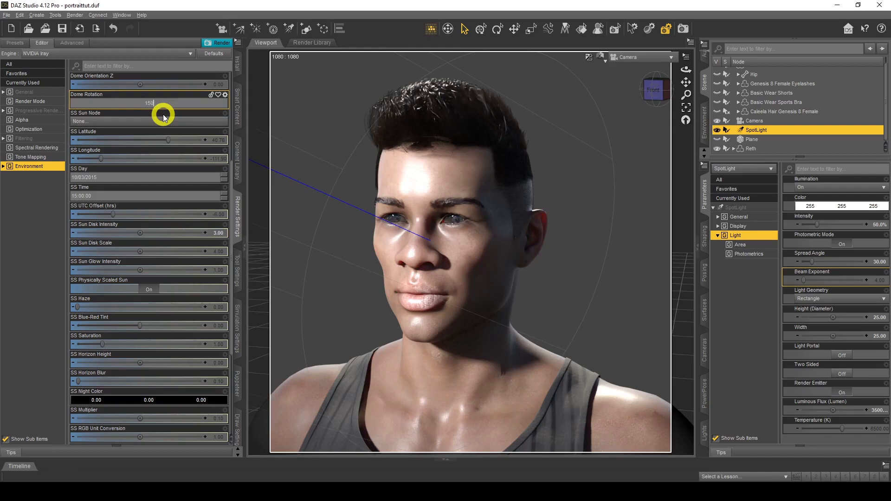
{"action": "key", "text": "Return"}
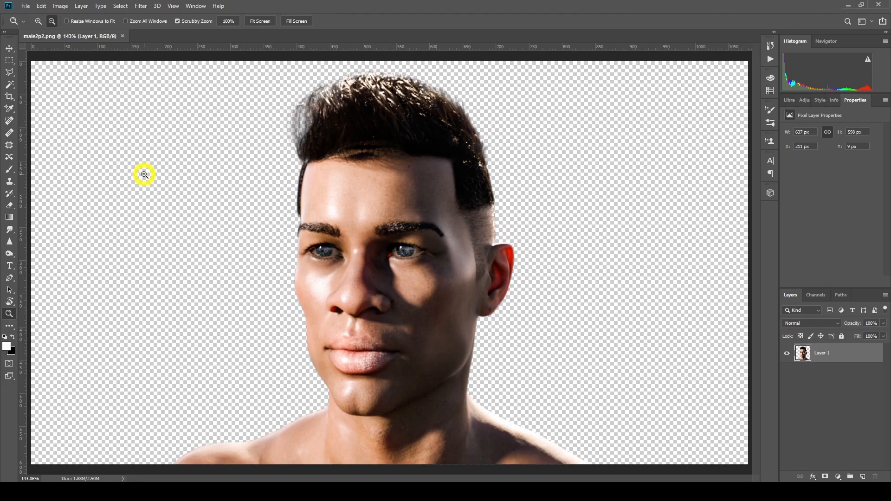
- In Photoshop, duplicate Layer 1 of male2p2.png and convert the copy to a smart object for smart filters
{"action": "key", "text": "ctrl+j"}
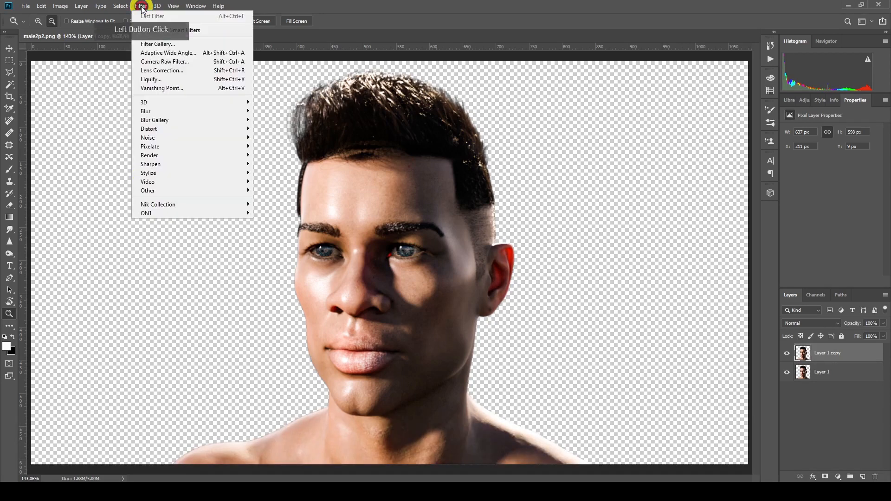
{"action": "left_click", "coordinate": [154, 29]}
{"action": "left_click", "coordinate": [144, 151]}
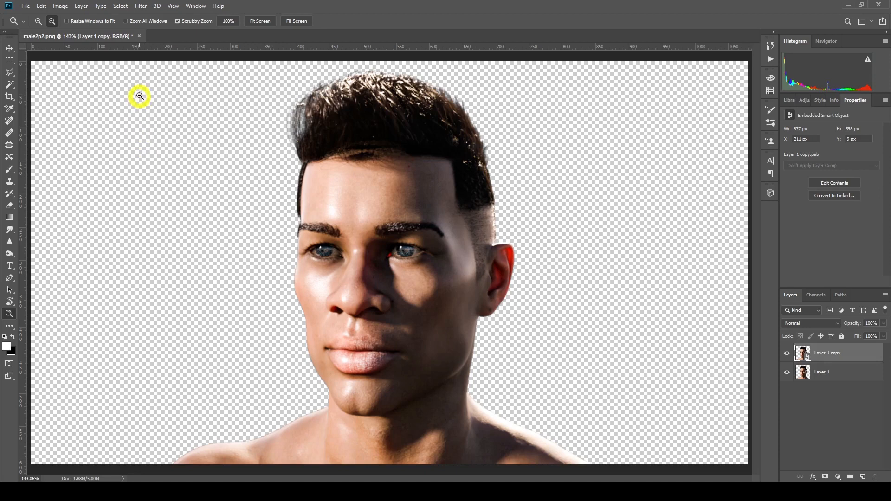
- Start the Camera Raw Filter on the Layer 1 copy and set its white balance to Temperature -29 and Tint +16
{"action": "left_click", "coordinate": [139, 7]}
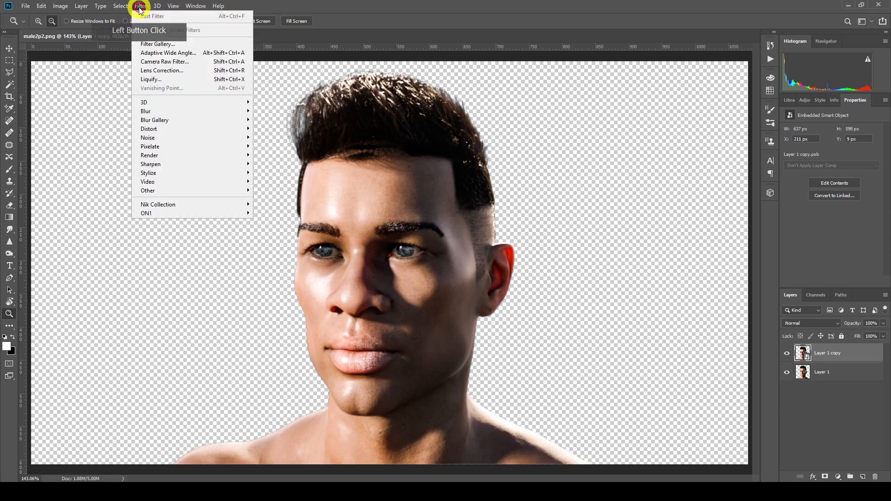
{"action": "left_click", "coordinate": [174, 63]}
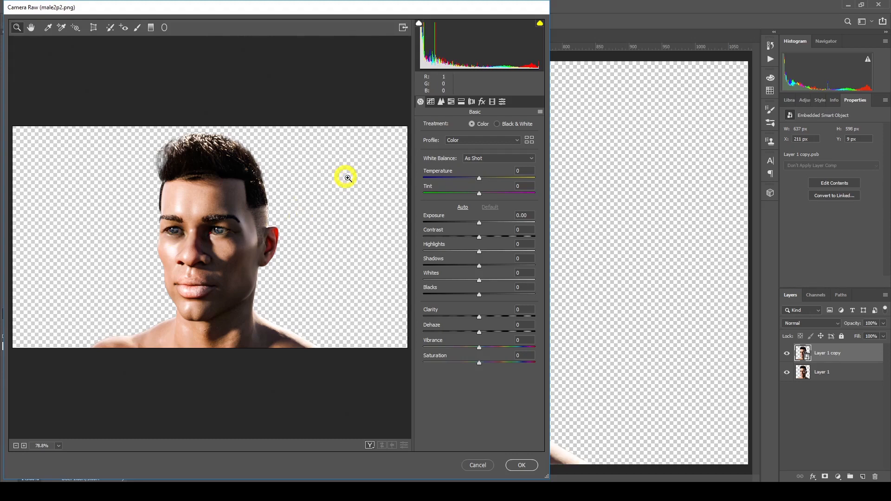
{"action": "mouse_move", "coordinate": [480, 181]}
{"action": "left_mouse_down"}
{"action": "mouse_move", "coordinate": [515, 182]}
{"action": "mouse_move", "coordinate": [454, 185]}
{"action": "mouse_move", "coordinate": [491, 186]}
{"action": "mouse_move", "coordinate": [455, 190]}
{"action": "mouse_move", "coordinate": [484, 187]}
{"action": "mouse_move", "coordinate": [464, 188]}
{"action": "left_mouse_up"}
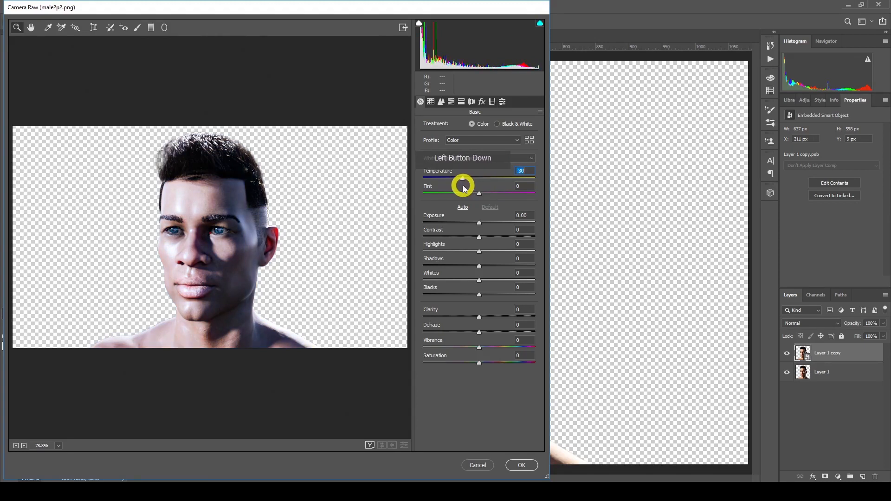
{"action": "left_click_drag", "start_coordinate": [464, 187], "coordinate": [465, 188]}
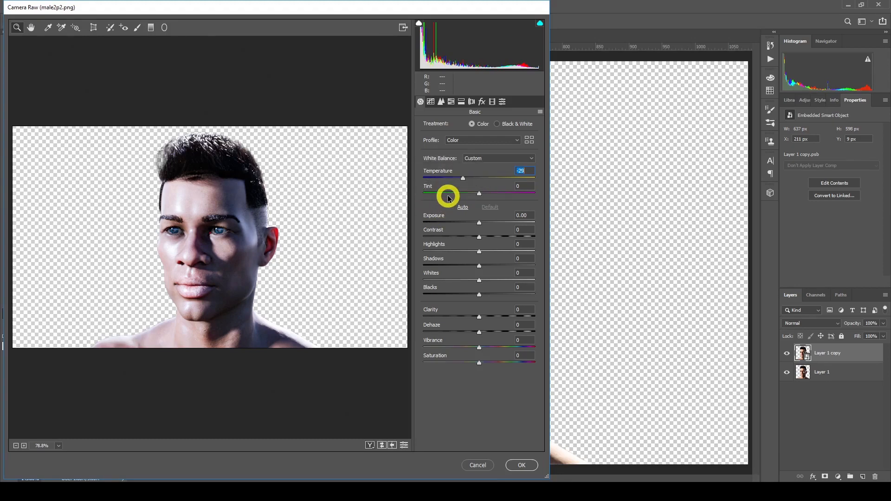
{"action": "mouse_move", "coordinate": [478, 193]}
{"action": "left_mouse_down"}
{"action": "mouse_move", "coordinate": [509, 195]}
{"action": "mouse_move", "coordinate": [456, 195]}
{"action": "mouse_move", "coordinate": [488, 198]}
{"action": "left_mouse_up"}
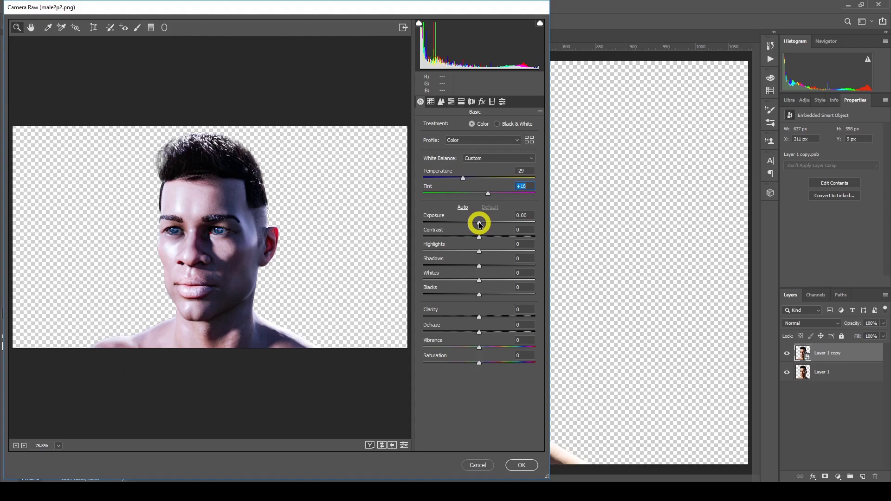
- Set Exposure to +0.70, Contrast to +21, Highlights to -25, Shadows to -26, Whites to +16, Blacks to -37 and Clarity to +28
{"action": "left_click_drag", "start_coordinate": [479, 224], "coordinate": [487, 224]}
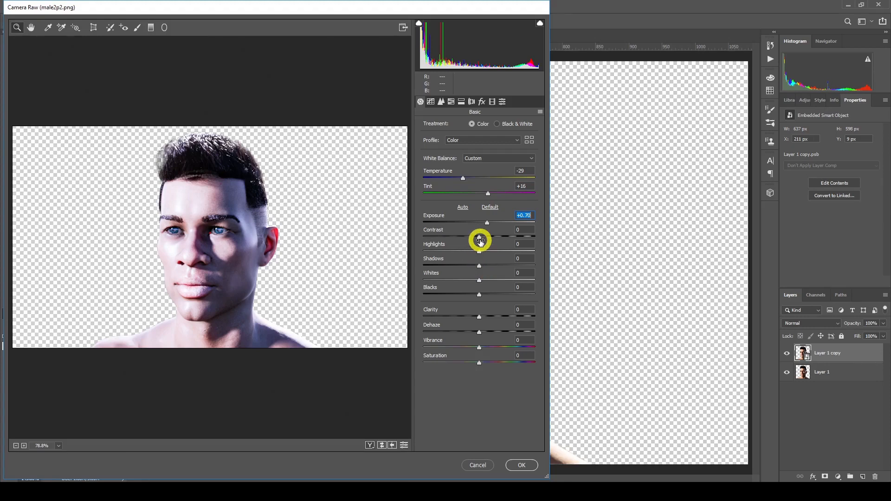
{"action": "mouse_move", "coordinate": [479, 238]}
{"action": "left_mouse_down"}
{"action": "mouse_move", "coordinate": [513, 239]}
{"action": "mouse_move", "coordinate": [422, 239]}
{"action": "mouse_move", "coordinate": [496, 241]}
{"action": "left_mouse_up"}
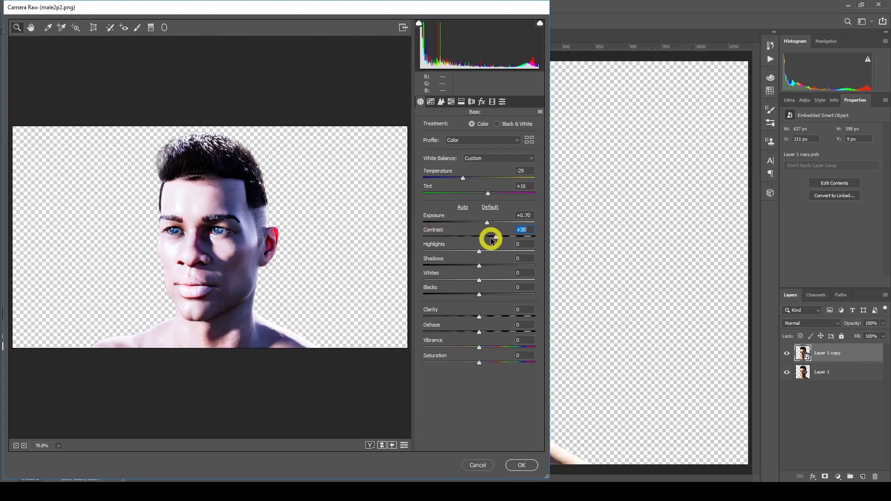
{"action": "left_click_drag", "start_coordinate": [496, 238], "coordinate": [491, 237]}
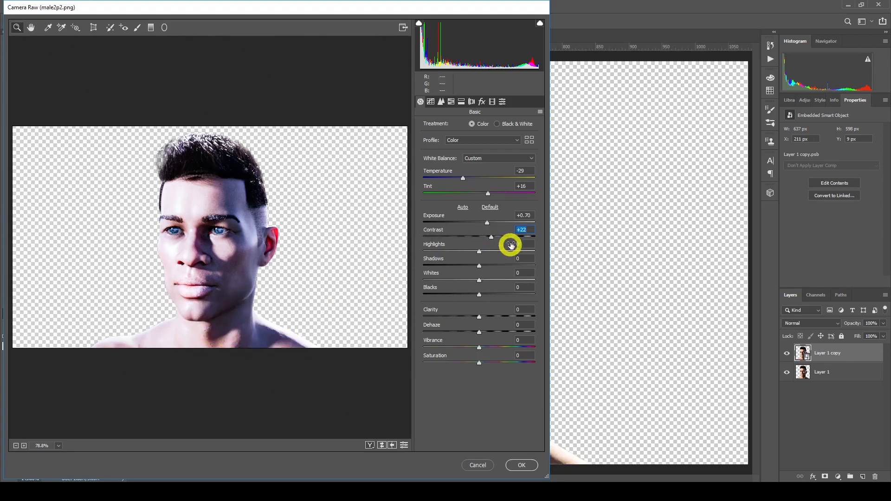
{"action": "left_click_drag", "start_coordinate": [493, 239], "coordinate": [466, 260]}
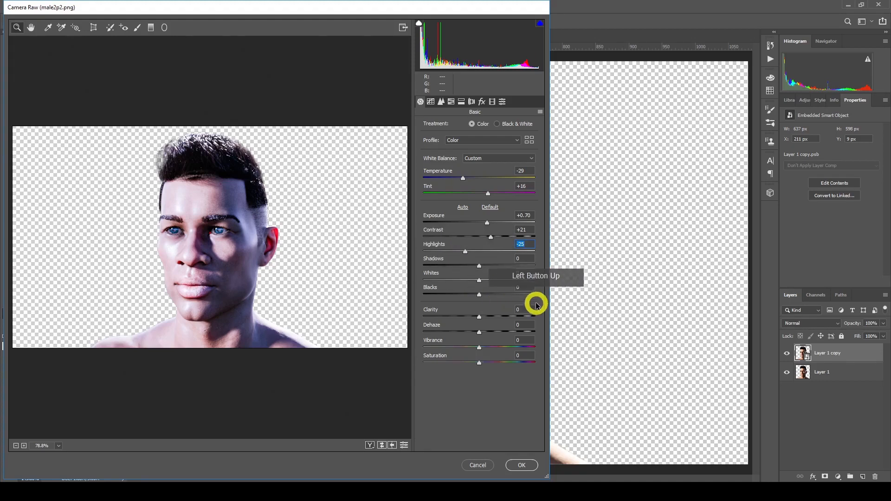
{"action": "mouse_move", "coordinate": [478, 266]}
{"action": "left_mouse_down"}
{"action": "mouse_move", "coordinate": [529, 265]}
{"action": "mouse_move", "coordinate": [436, 269]}
{"action": "mouse_move", "coordinate": [464, 275]}
{"action": "left_mouse_up"}
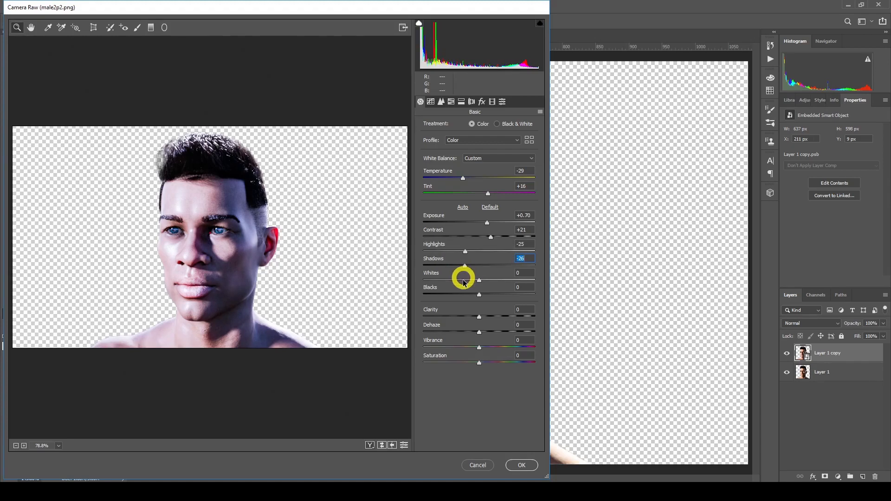
{"action": "left_click_drag", "start_coordinate": [479, 279], "coordinate": [493, 321]}
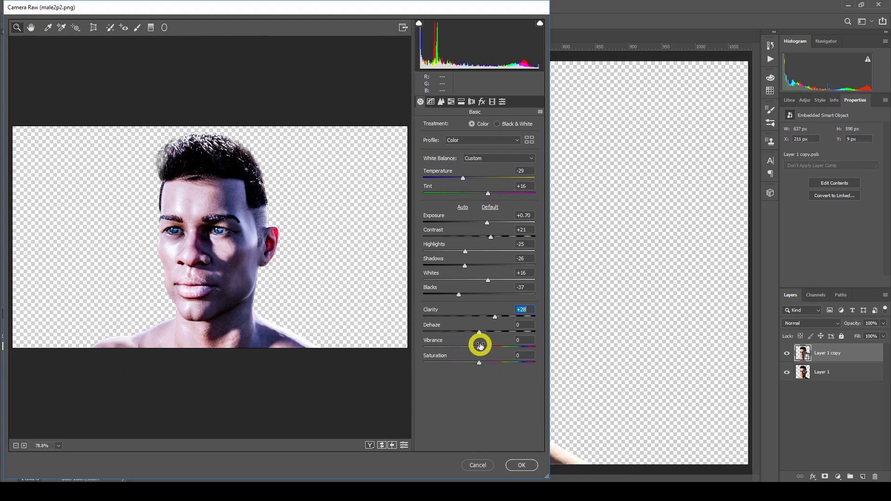
- Set Dehaze to +7 and Vibrance to +28, then apply the Camera Raw adjustments to the layer copy
{"action": "mouse_move", "coordinate": [481, 333]}
{"action": "left_mouse_down"}
{"action": "mouse_move", "coordinate": [514, 332]}
{"action": "mouse_move", "coordinate": [442, 334]}
{"action": "mouse_move", "coordinate": [498, 336]}
{"action": "mouse_move", "coordinate": [483, 337]}
{"action": "left_mouse_up"}
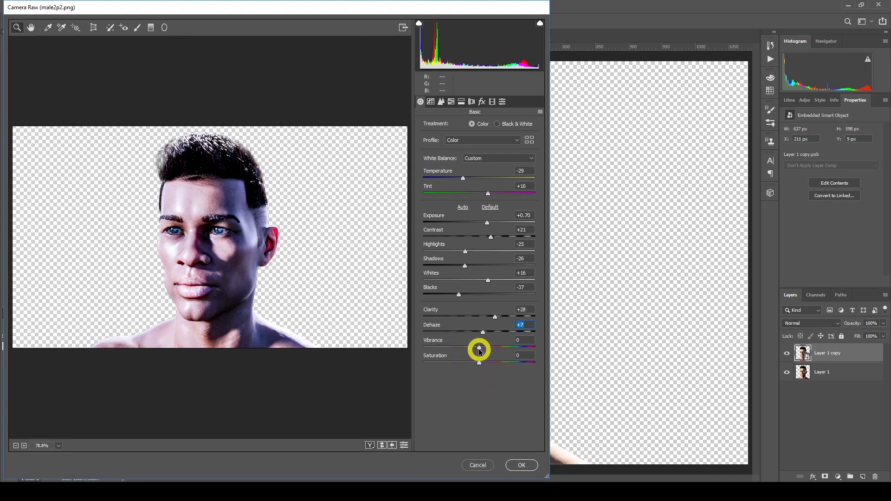
{"action": "left_click_drag", "start_coordinate": [479, 350], "coordinate": [496, 356]}
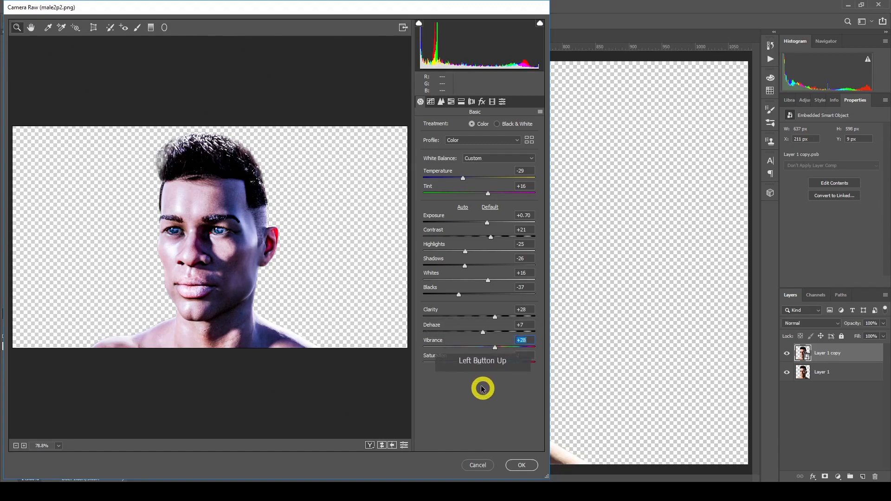
{"action": "left_click", "coordinate": [480, 364]}
{"action": "mouse_move", "coordinate": [480, 364]}
{"action": "left_mouse_down"}
{"action": "mouse_move", "coordinate": [527, 366]}
{"action": "mouse_move", "coordinate": [449, 364]}
{"action": "mouse_move", "coordinate": [479, 367]}
{"action": "left_mouse_up"}
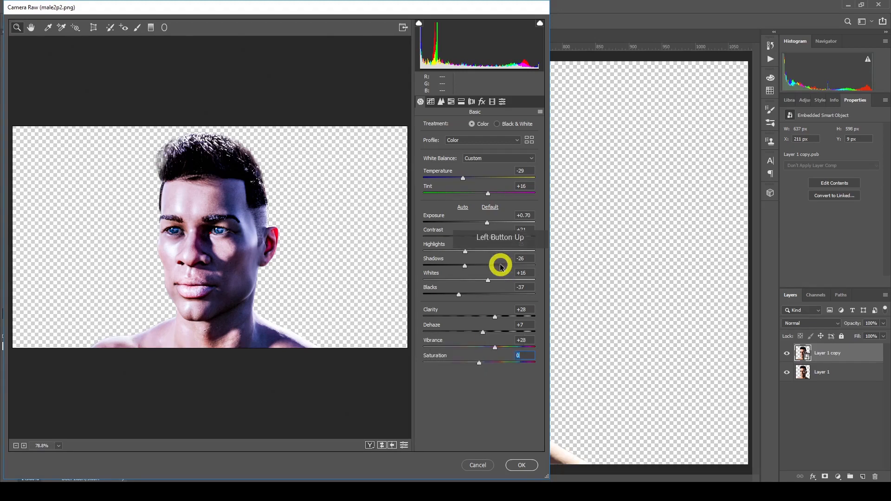
{"action": "left_click", "coordinate": [521, 464]}
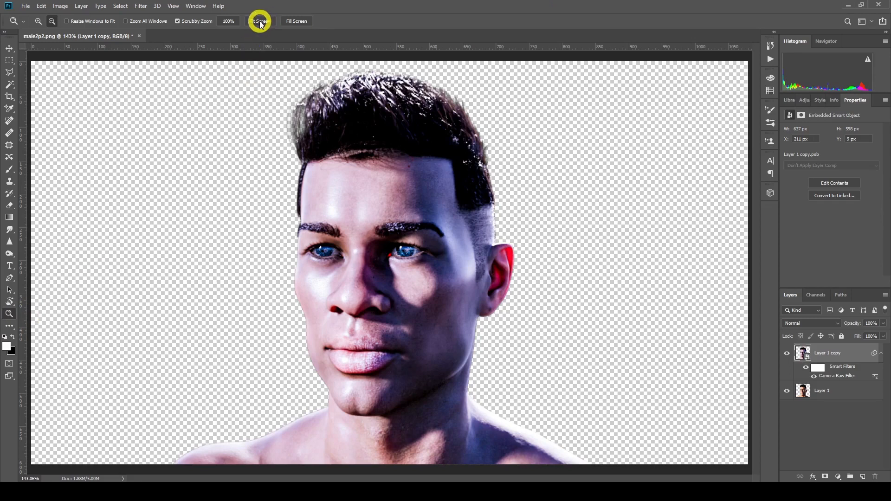
- View the portrait at 100% and toggle the Layer 1 copy's visibility to compare the graded and original images
{"action": "left_click", "coordinate": [237, 25]}
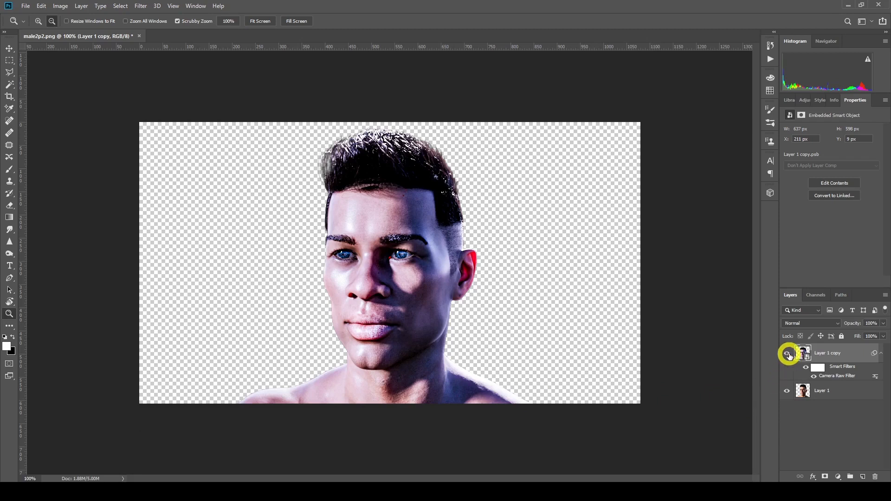
{"action": "left_click", "coordinate": [788, 354]}
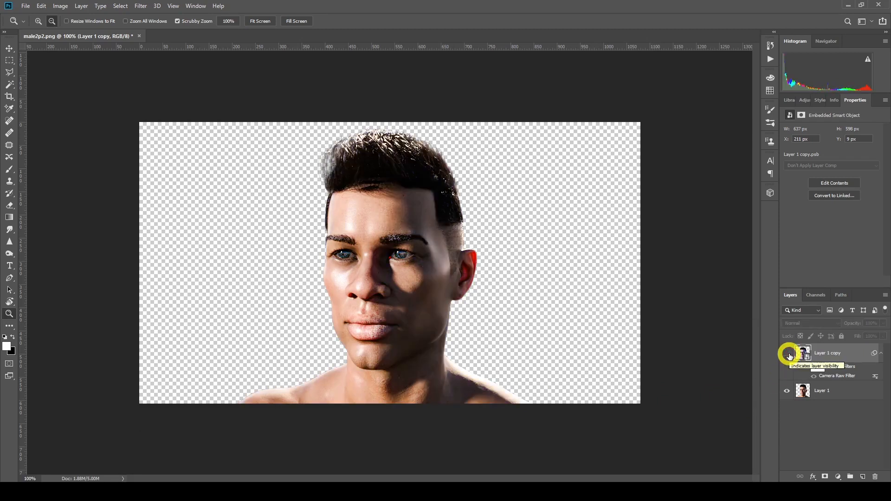
{"action": "left_click", "coordinate": [788, 354]}
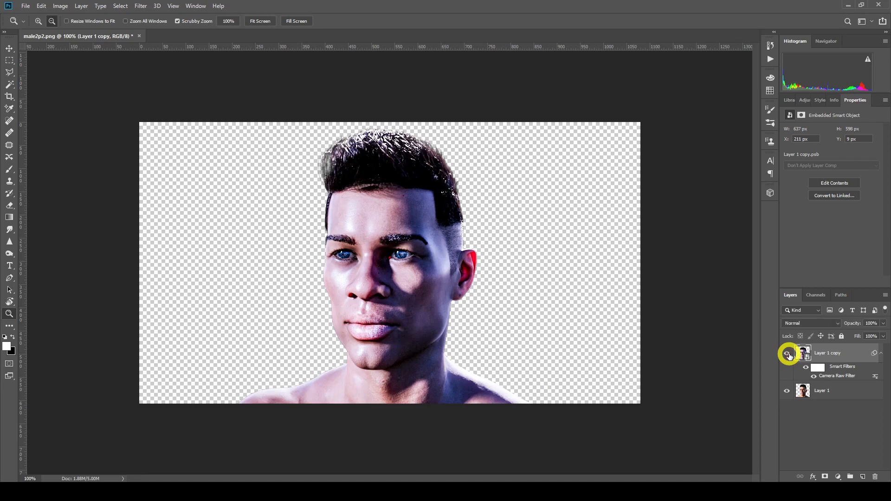
{"action": "left_click", "coordinate": [789, 355]}
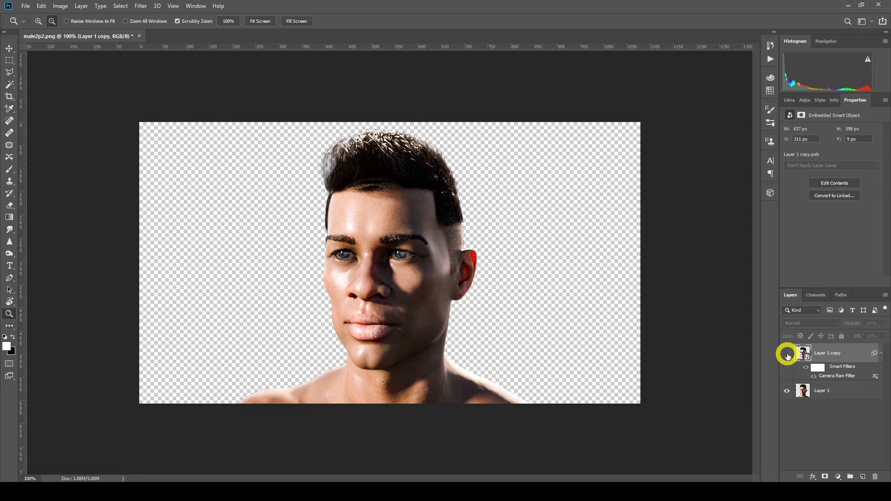
{"action": "left_click", "coordinate": [788, 355]}
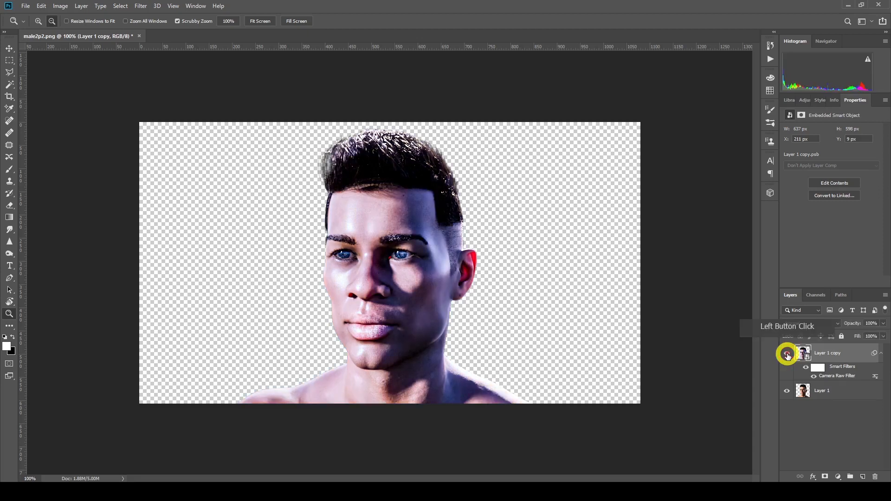